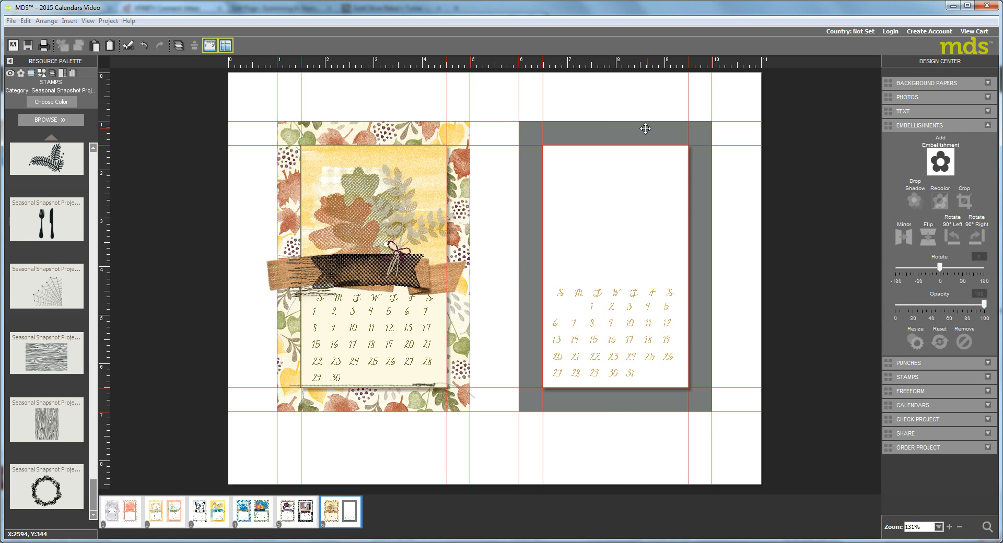
- Delete the grey photo box and the dark photo box beneath it from behind the blank calendar panel
{"action": "left_click", "coordinate": [648, 133]}
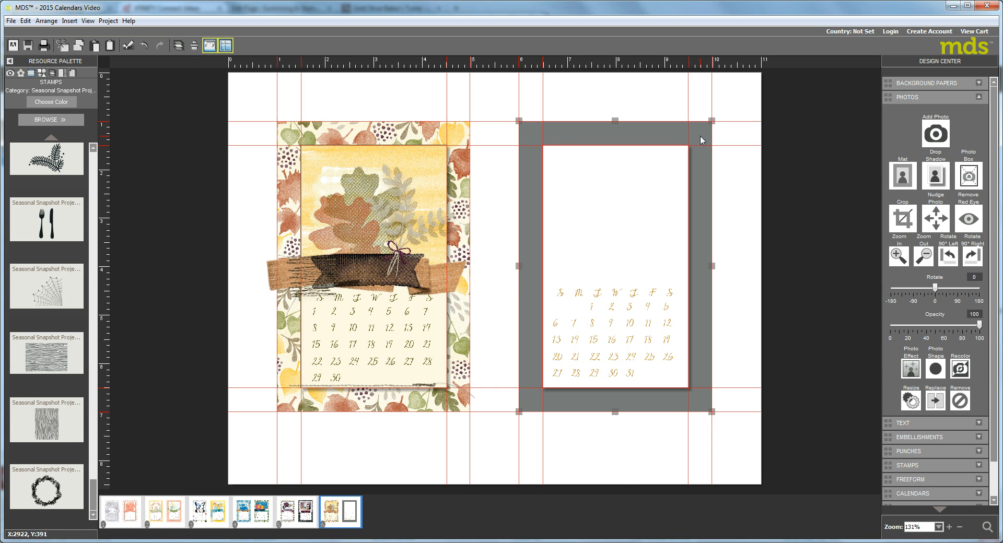
{"action": "key", "text": "Delete"}
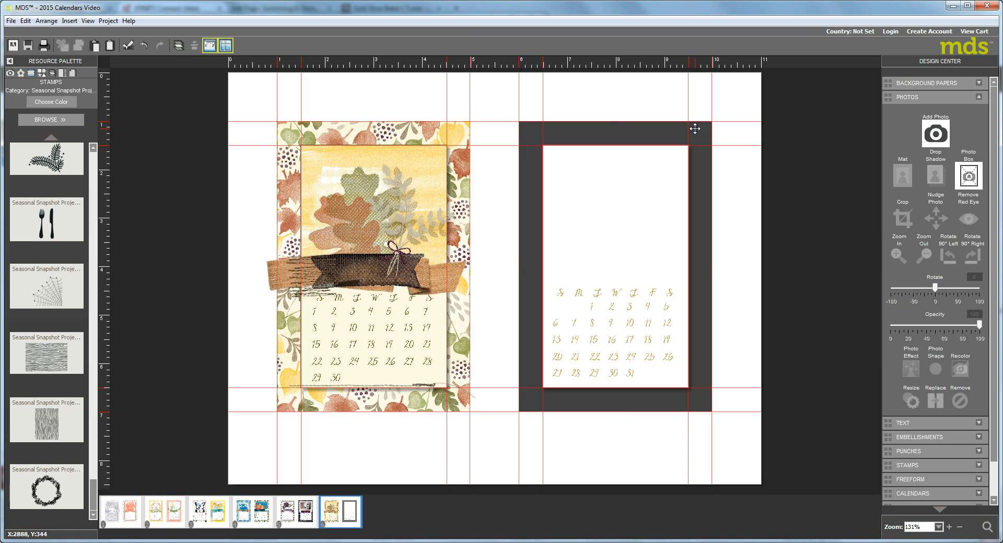
{"action": "left_click", "coordinate": [695, 128]}
{"action": "key", "text": "Delete"}
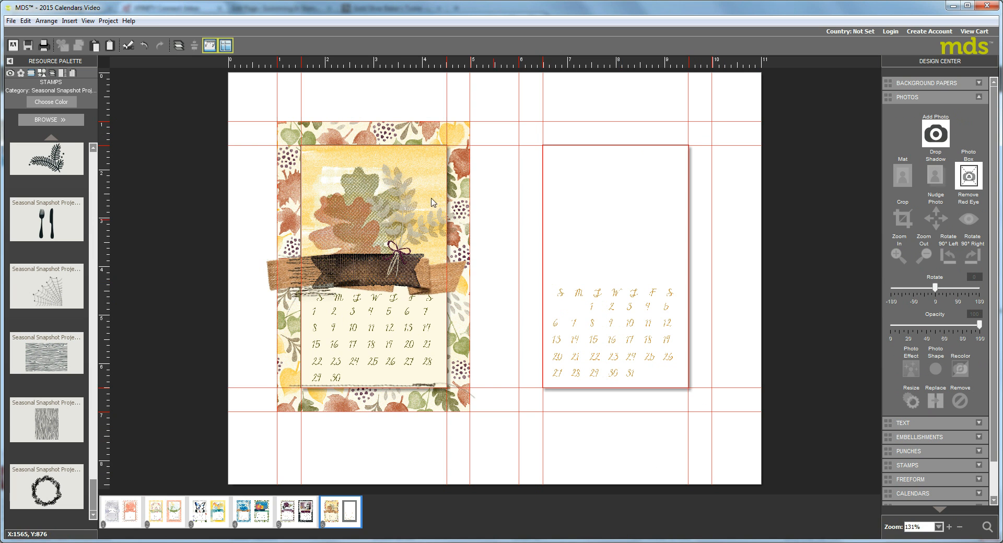
- Place the red snowflake embellishment on the blank calendar card, align it to the card's upper-left guides and enlarge it to full card height
{"action": "left_click", "coordinate": [21, 73]}
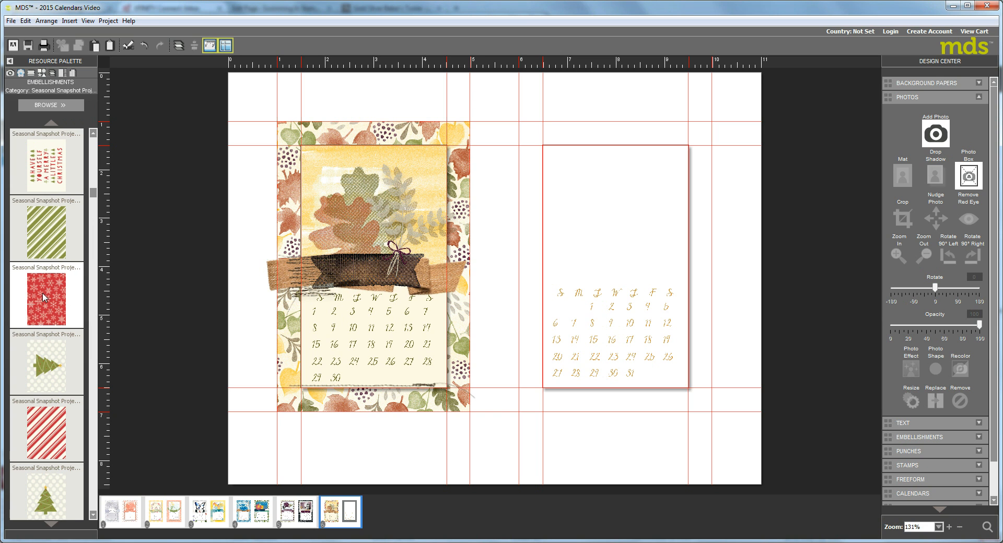
{"action": "left_click_drag", "start_coordinate": [44, 298], "coordinate": [572, 219]}
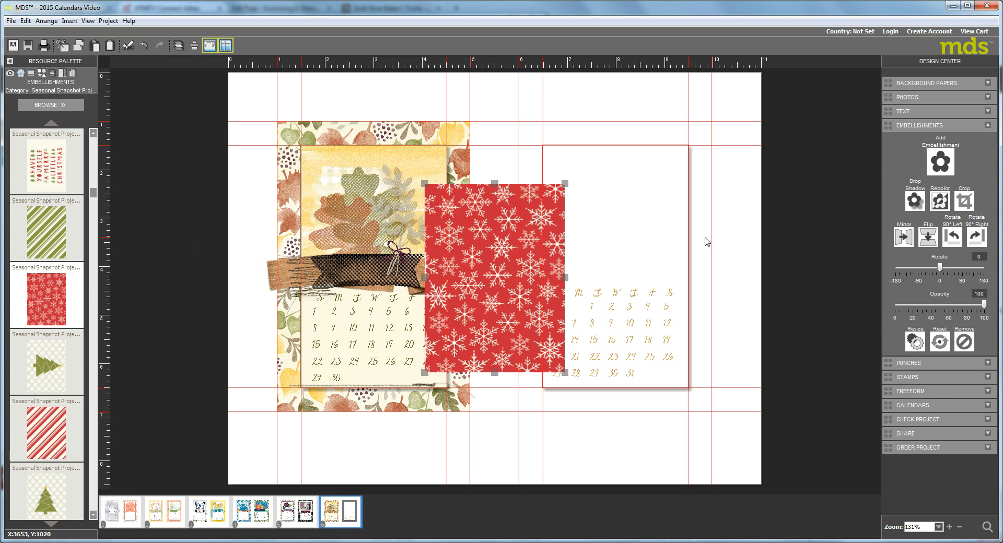
{"action": "left_click_drag", "start_coordinate": [502, 291], "coordinate": [601, 231]}
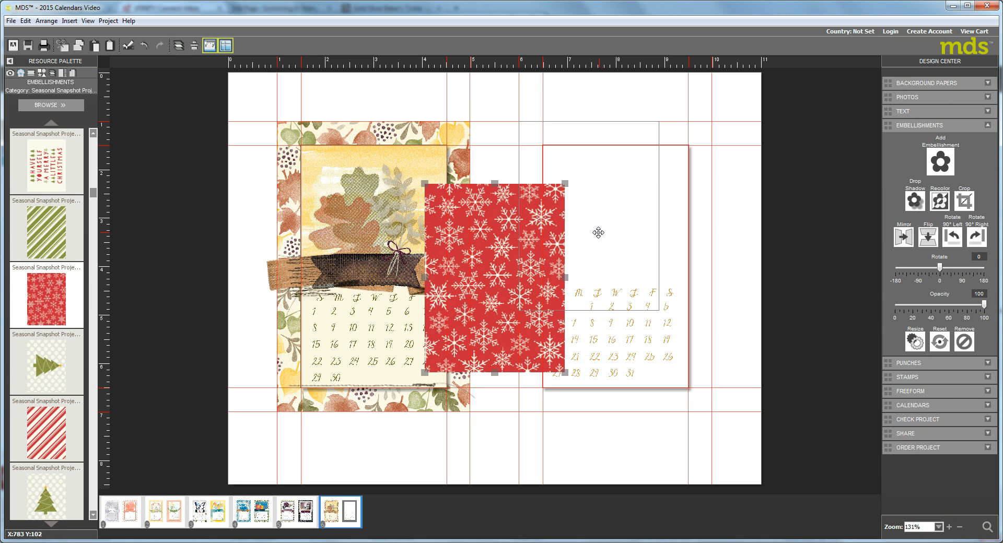
{"action": "left_click_drag", "start_coordinate": [658, 310], "coordinate": [723, 409]}
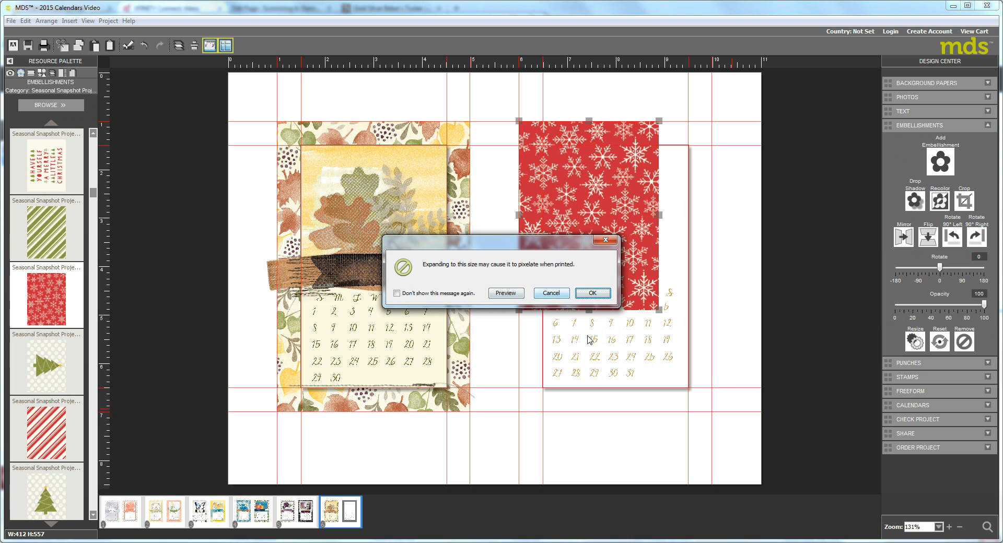
{"action": "left_click", "coordinate": [592, 293]}
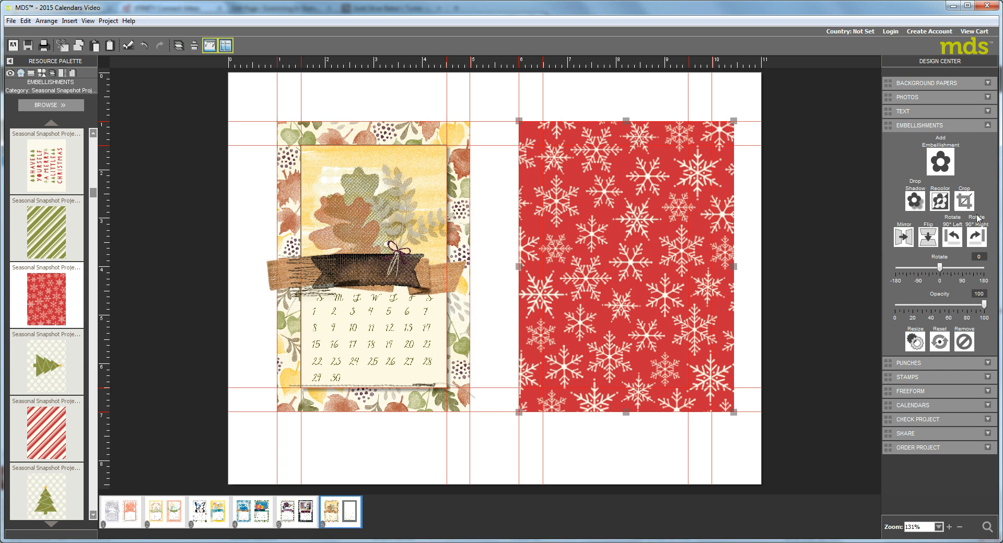
- Crop the surplus width from the right side of the snowflake paper, keeping its full height
{"action": "left_click", "coordinate": [964, 201]}
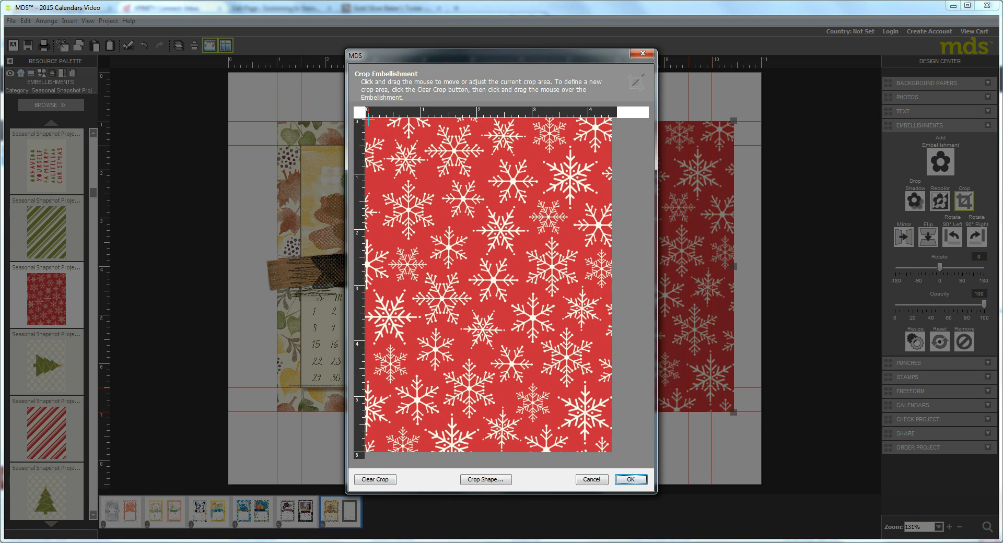
{"action": "left_click_drag", "start_coordinate": [369, 122], "coordinate": [592, 471]}
{"action": "left_click_drag", "start_coordinate": [487, 257], "coordinate": [469, 243]}
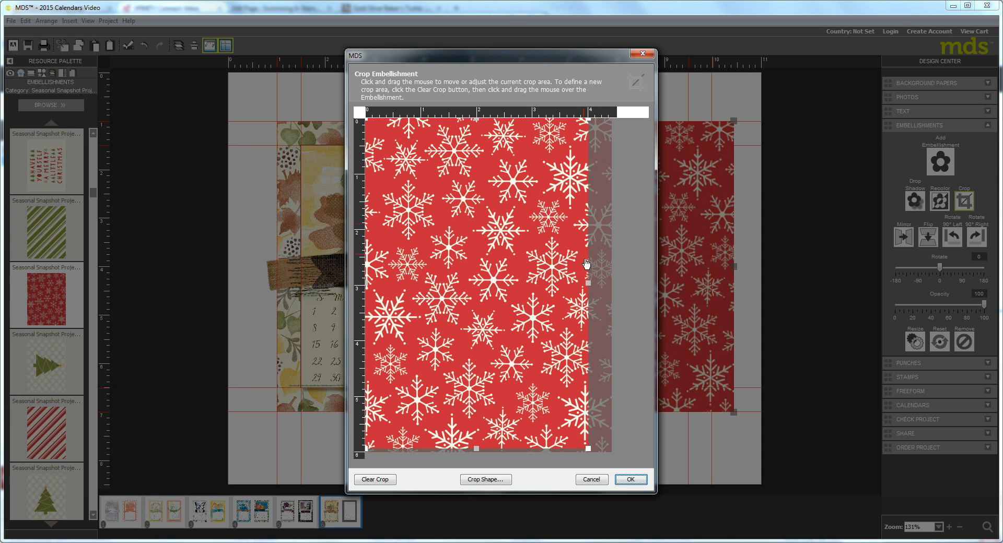
{"action": "left_click_drag", "start_coordinate": [590, 285], "coordinate": [593, 284]}
{"action": "left_click_drag", "start_coordinate": [478, 448], "coordinate": [479, 453]}
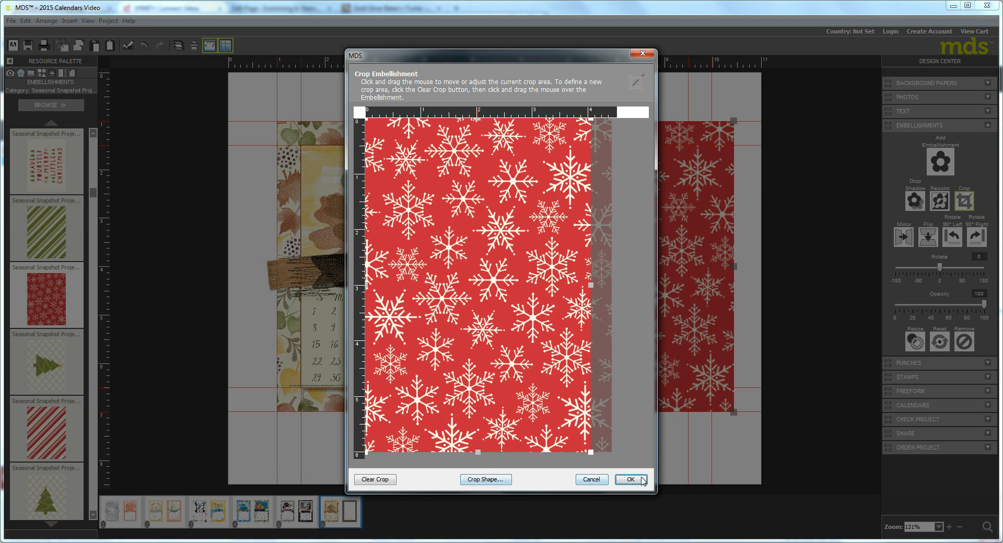
{"action": "left_click", "coordinate": [642, 480]}
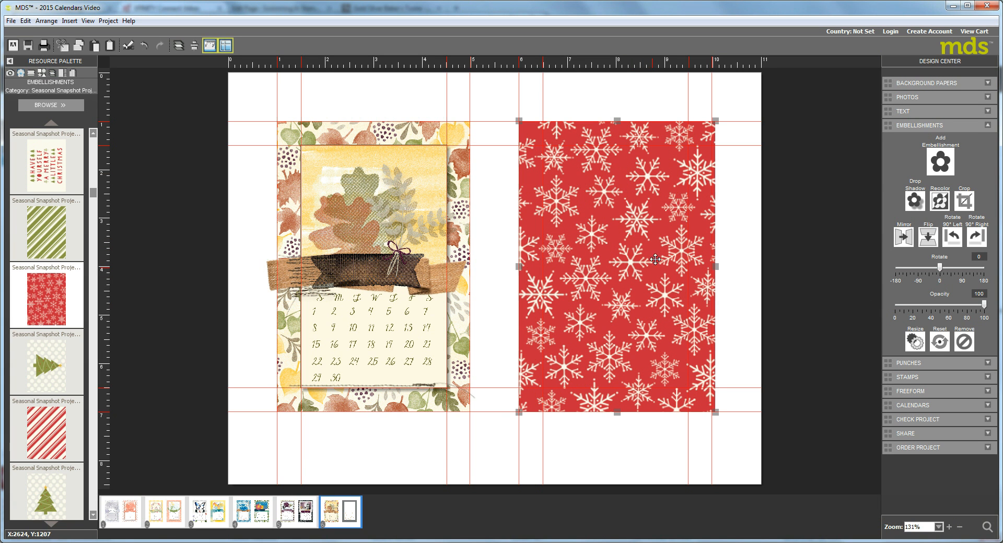
- Tighten the snowflake paper's crop to about 4 inches wide and send the paper behind the calendar panel
{"action": "left_click", "coordinate": [965, 200]}
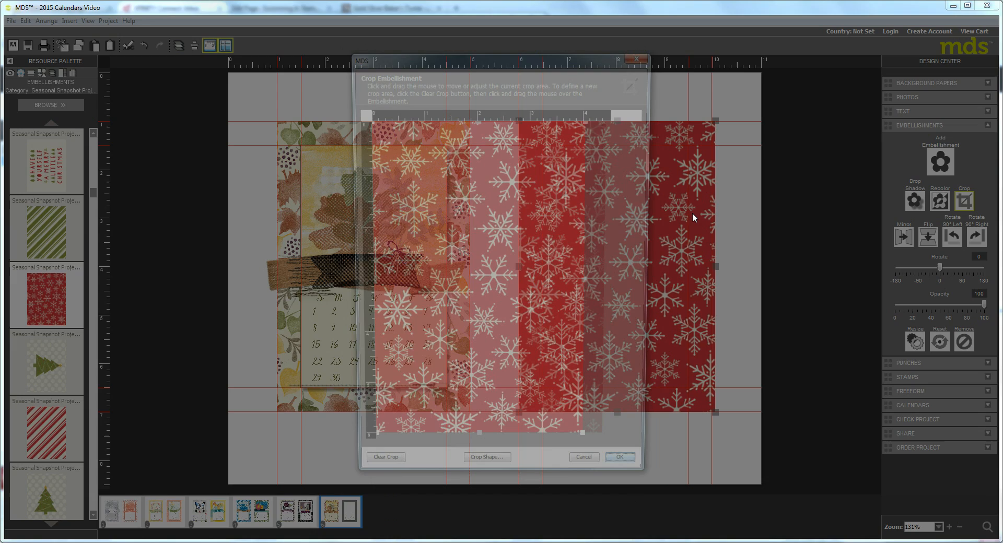
{"action": "left_click_drag", "start_coordinate": [587, 285], "coordinate": [587, 286]}
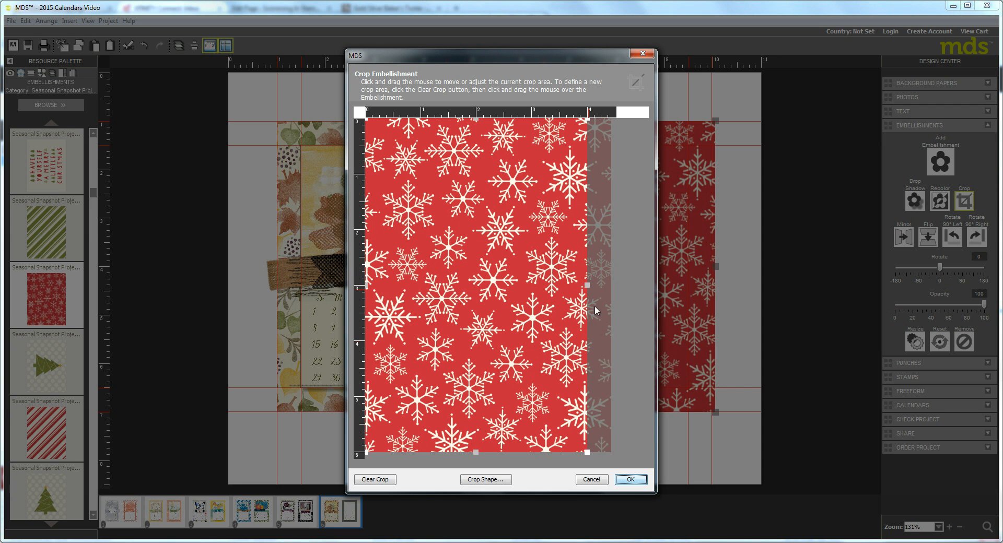
{"action": "left_click", "coordinate": [643, 481]}
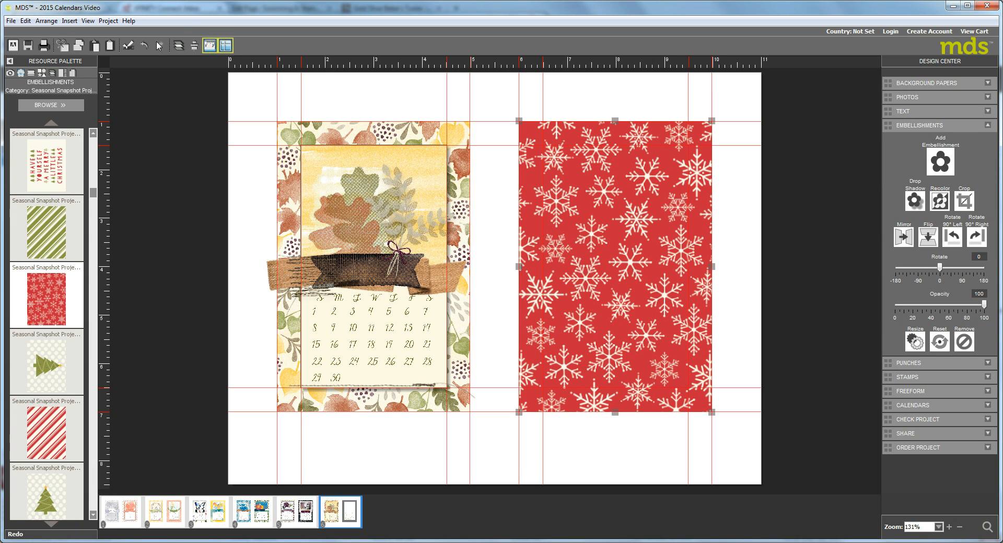
{"action": "left_click", "coordinate": [179, 46]}
{"action": "left_click", "coordinate": [218, 92]}
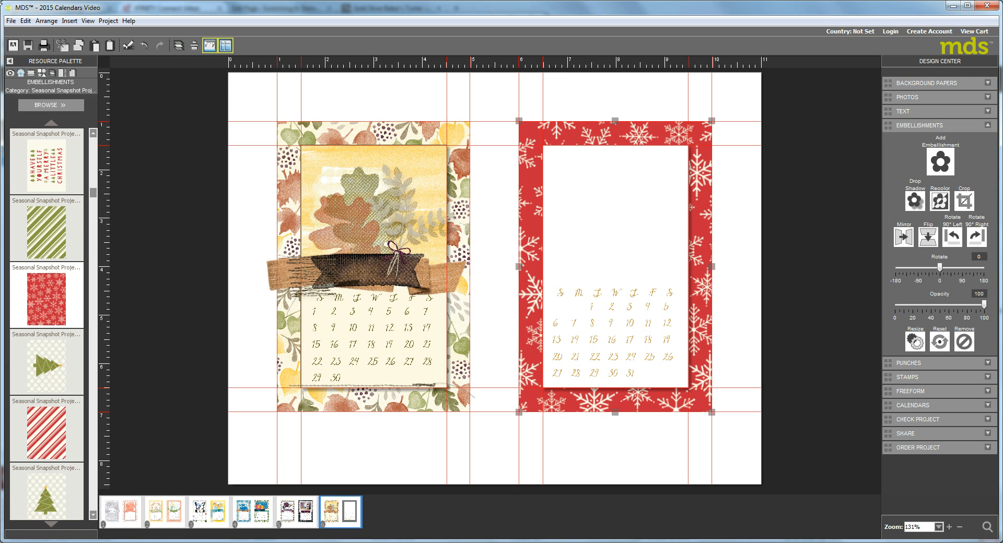
- Add the leafy wreath stamp to the white calendar panel and resize it to fit above the dates
{"action": "left_click", "coordinate": [31, 73]}
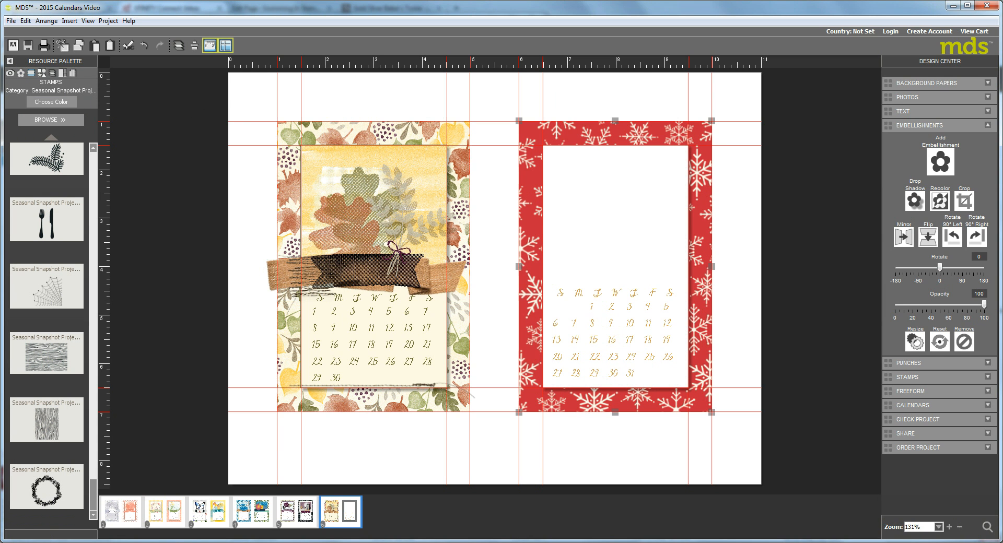
{"action": "left_click_drag", "start_coordinate": [40, 493], "coordinate": [620, 211]}
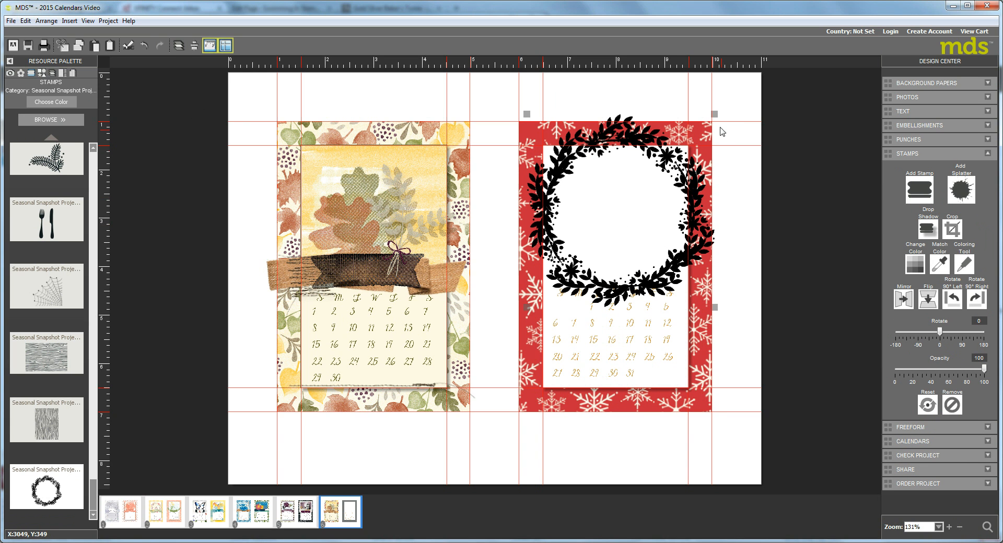
{"action": "left_click_drag", "start_coordinate": [714, 114], "coordinate": [630, 191]}
{"action": "left_click_drag", "start_coordinate": [613, 256], "coordinate": [678, 274]}
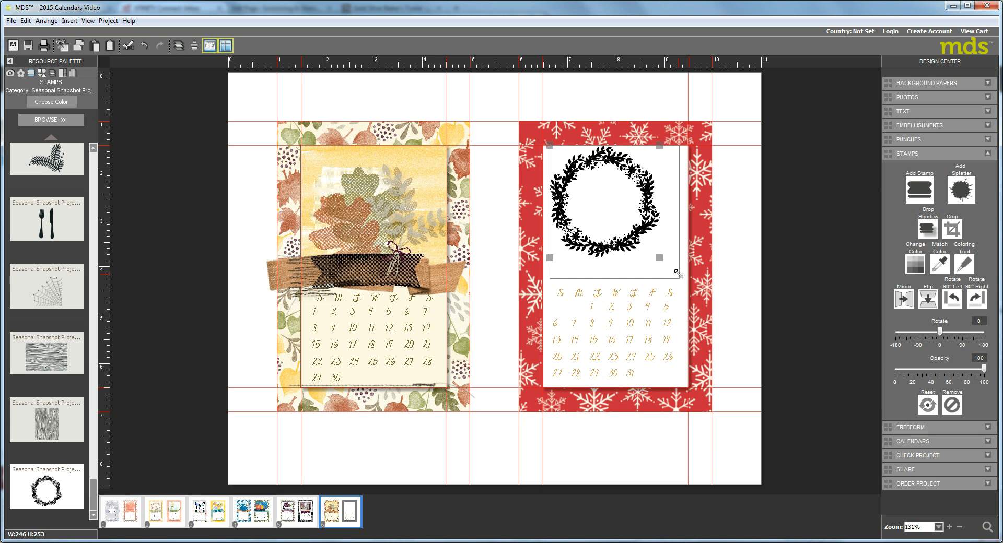
{"action": "left_click_drag", "start_coordinate": [749, 277], "coordinate": [751, 281]}
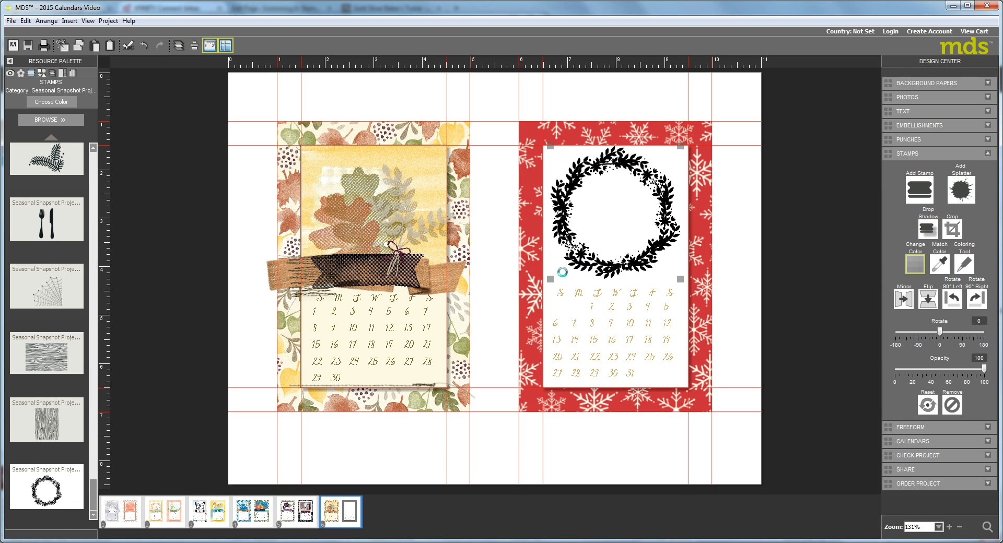
- Recolor the wreath stamp to Old Olive and give it a drop shadow
{"action": "double_click", "coordinate": [695, 211]}
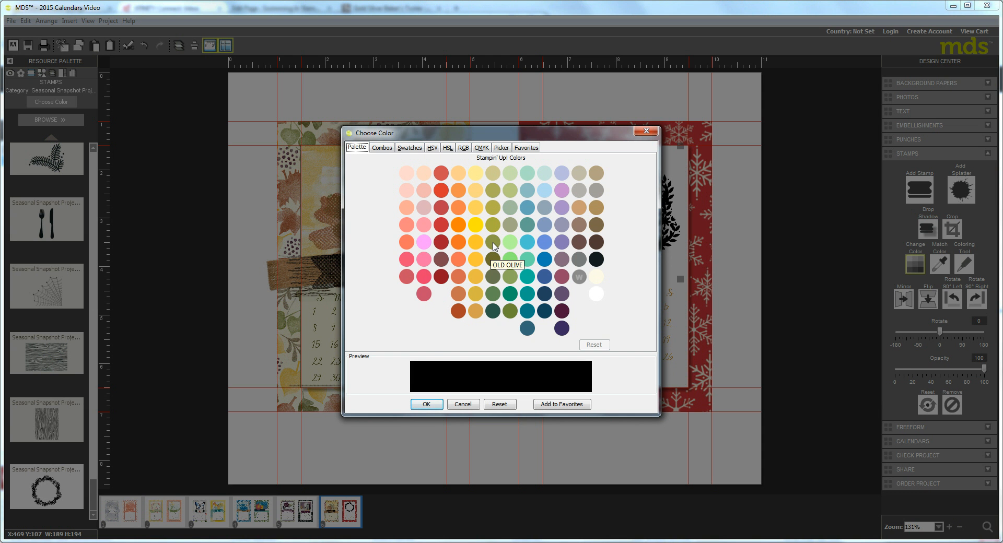
{"action": "left_click", "coordinate": [494, 243]}
{"action": "left_click", "coordinate": [426, 404]}
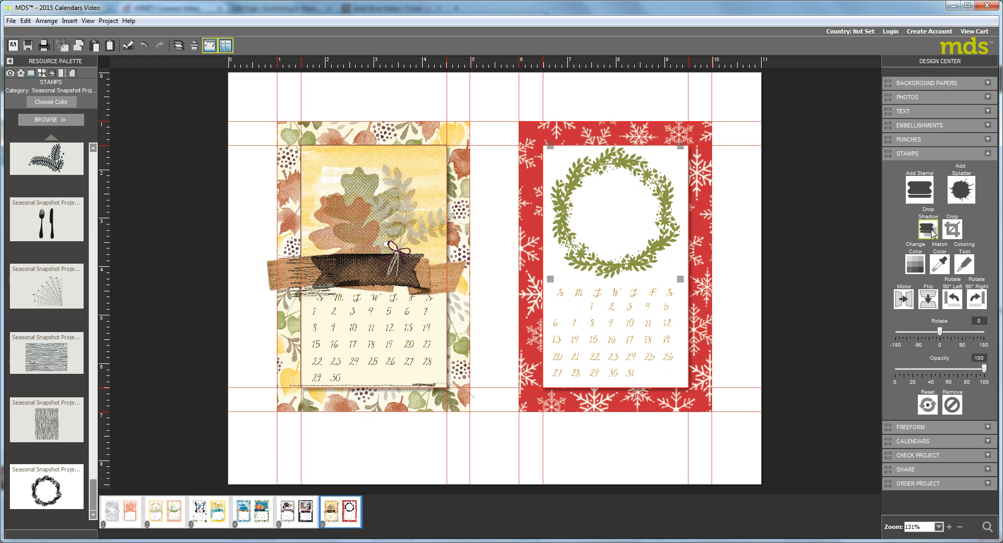
{"action": "left_click", "coordinate": [925, 229]}
{"action": "key", "text": "Return"}
- Add the pine branch stamp, shrink it to a small sprig and move it to the wreath's left side
{"action": "left_click_drag", "start_coordinate": [46, 154], "coordinate": [589, 221]}
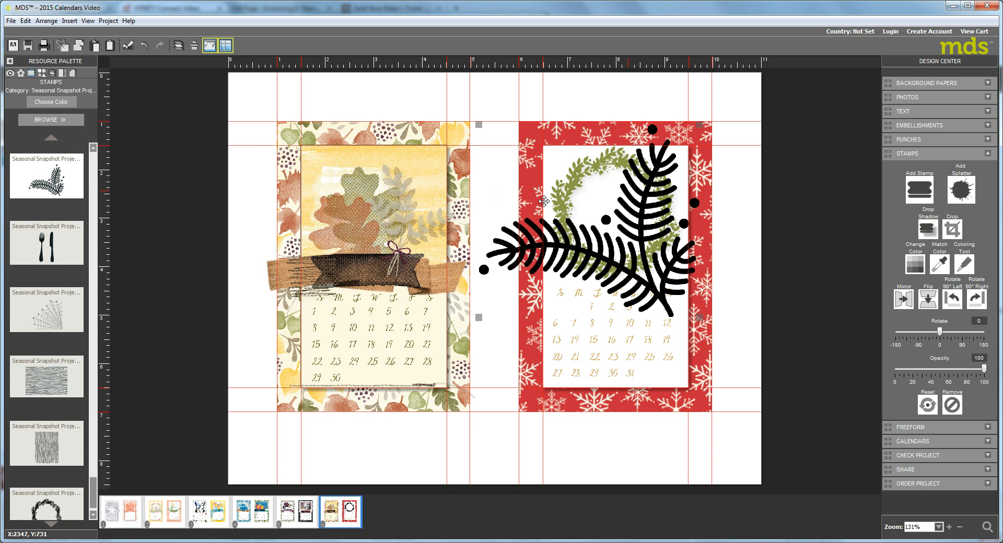
{"action": "left_click_drag", "start_coordinate": [478, 317], "coordinate": [646, 209]}
{"action": "left_click_drag", "start_coordinate": [687, 151], "coordinate": [571, 216]}
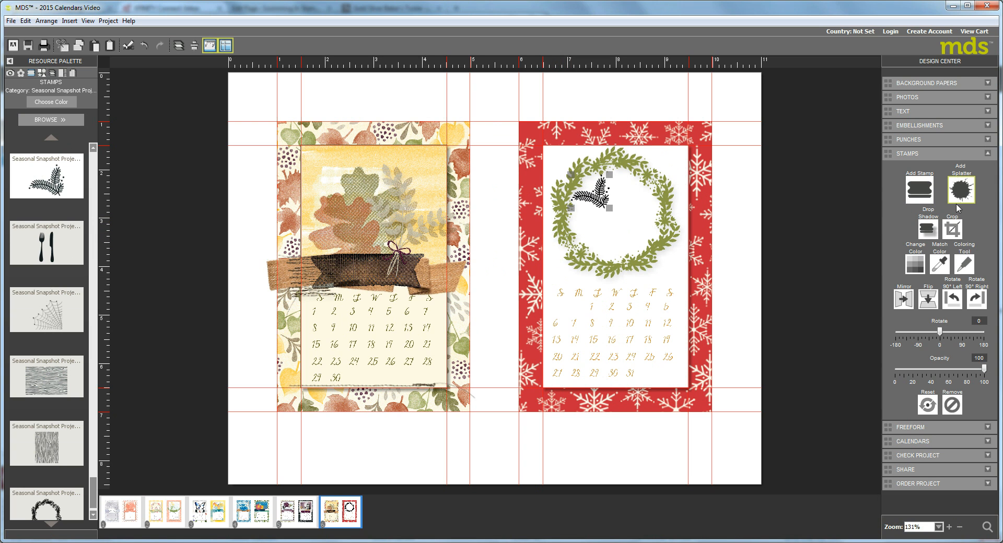
- Recolor the pine sprig to a light olive green and position it over the wreath's left edge
{"action": "left_click", "coordinate": [913, 267]}
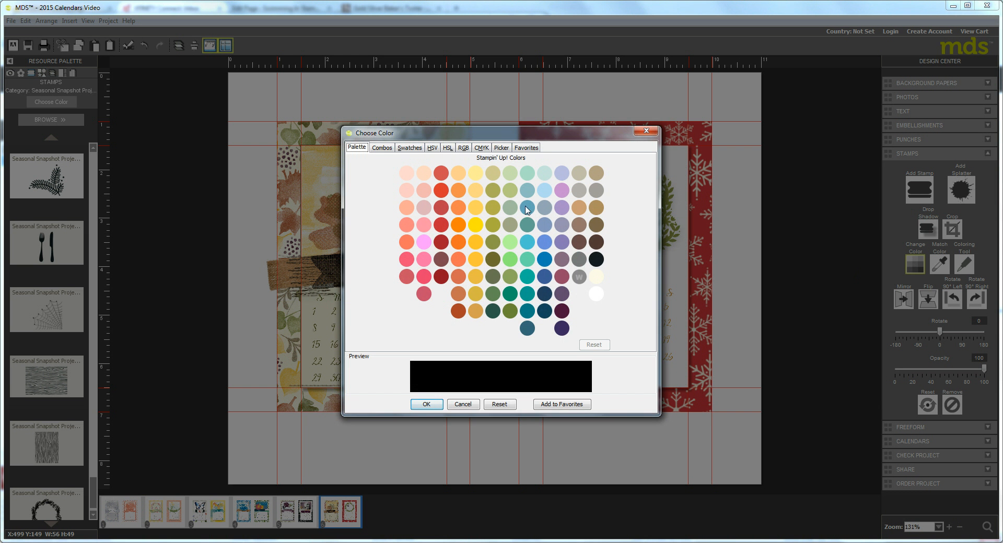
{"action": "left_click", "coordinate": [493, 191]}
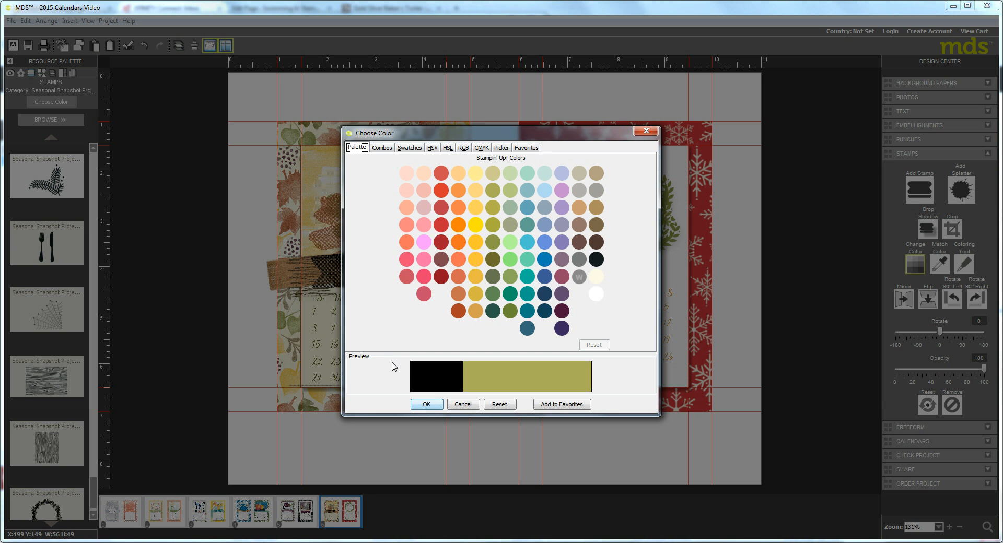
{"action": "left_click", "coordinate": [426, 405]}
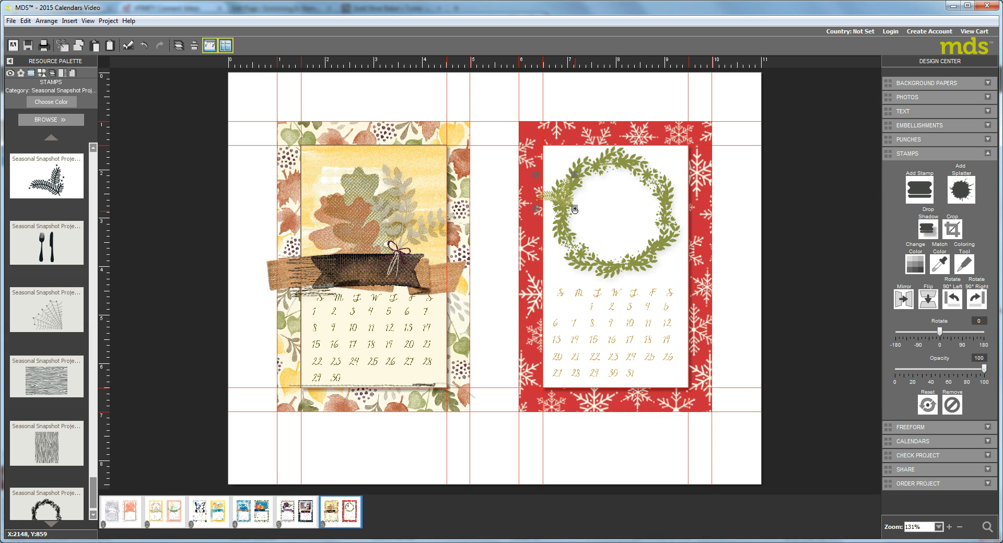
{"action": "left_click_drag", "start_coordinate": [575, 210], "coordinate": [577, 213]}
- Duplicate the pine sprig, rotate the copy to 13 degrees, mirror it and place it on the wreath's lower-left edge
{"action": "key", "text": "ctrl+c"}
{"action": "key", "text": "ctrl+v"}
{"action": "left_click_drag", "start_coordinate": [561, 203], "coordinate": [568, 247]}
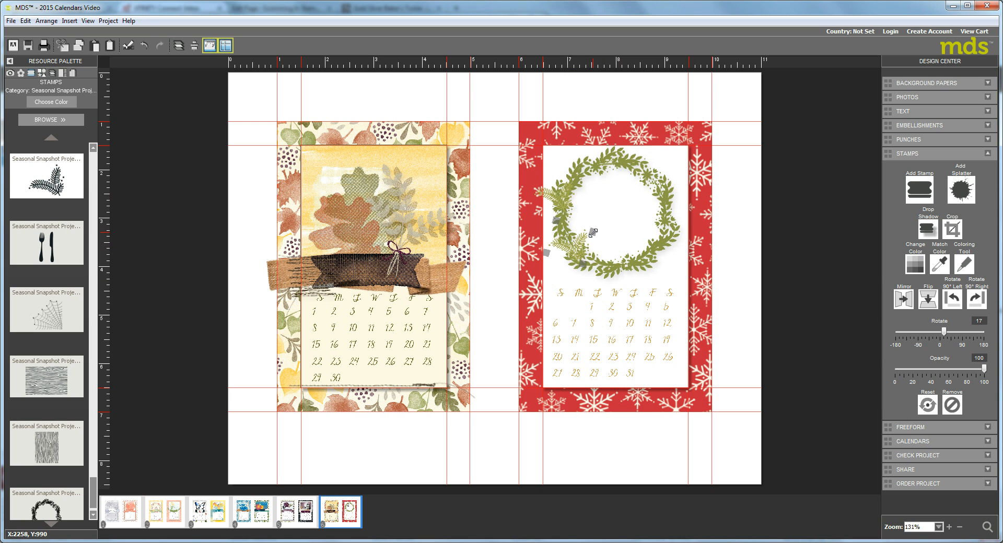
{"action": "left_click_drag", "start_coordinate": [594, 234], "coordinate": [567, 249]}
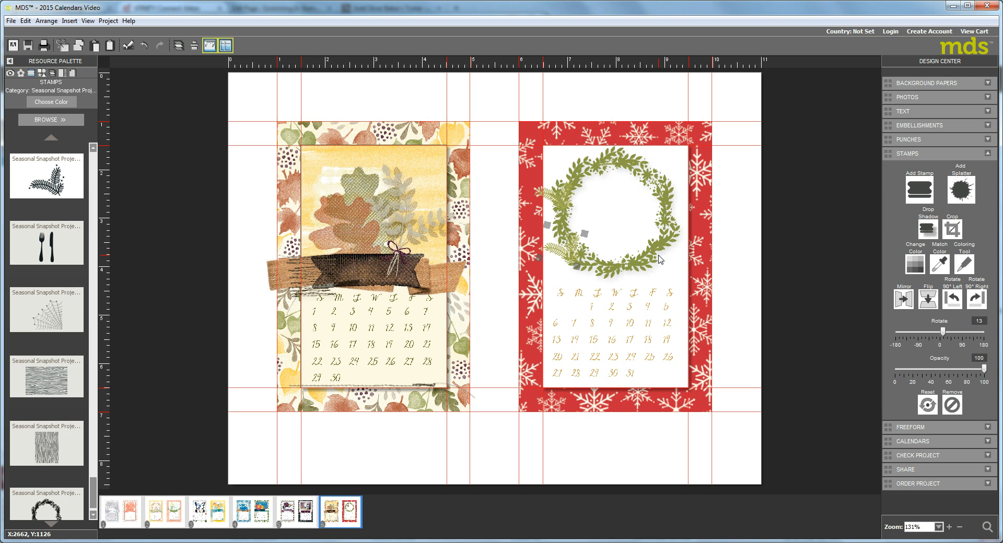
{"action": "left_click", "coordinate": [904, 299]}
{"action": "left_click_drag", "start_coordinate": [577, 255], "coordinate": [597, 269]}
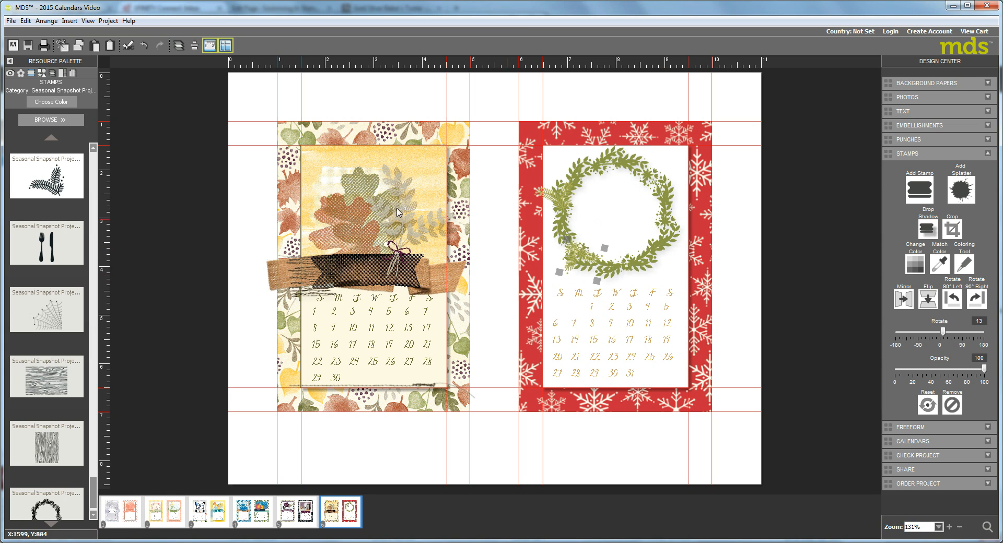
- Move the wreath layer above both pine sprig layers in the page's layer order
{"action": "left_click", "coordinate": [53, 73]}
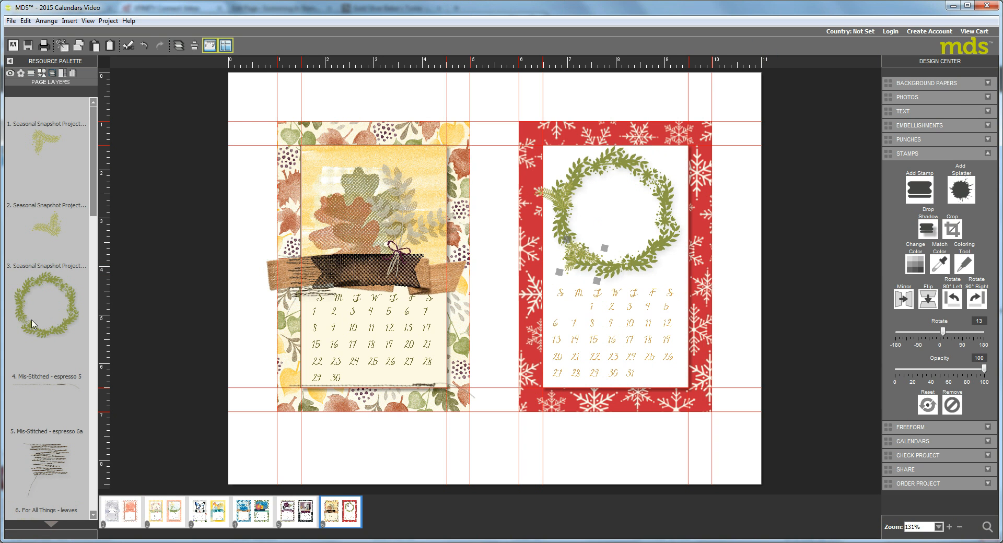
{"action": "left_click_drag", "start_coordinate": [49, 325], "coordinate": [47, 110]}
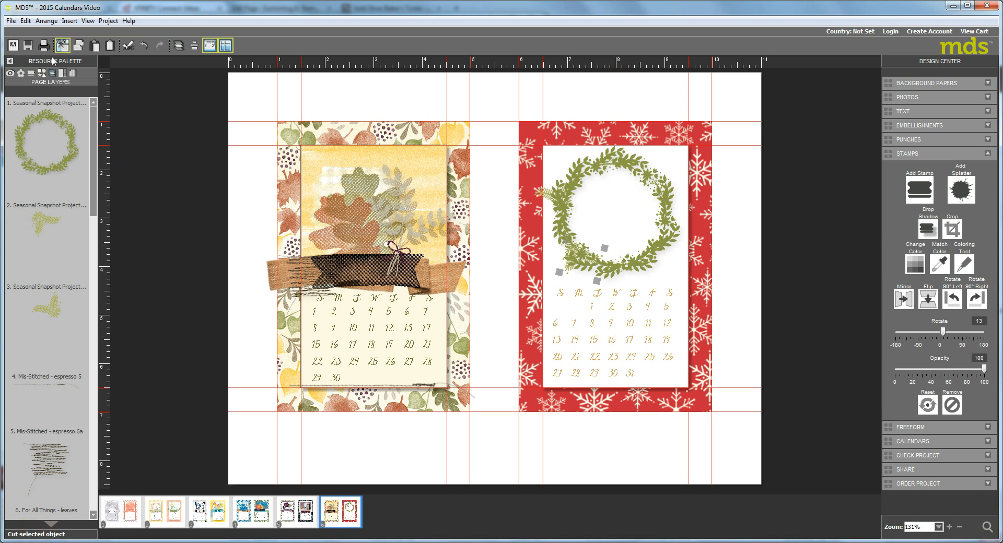
- Load the Brads embellishment category into the resource palette
{"action": "left_click", "coordinate": [20, 74]}
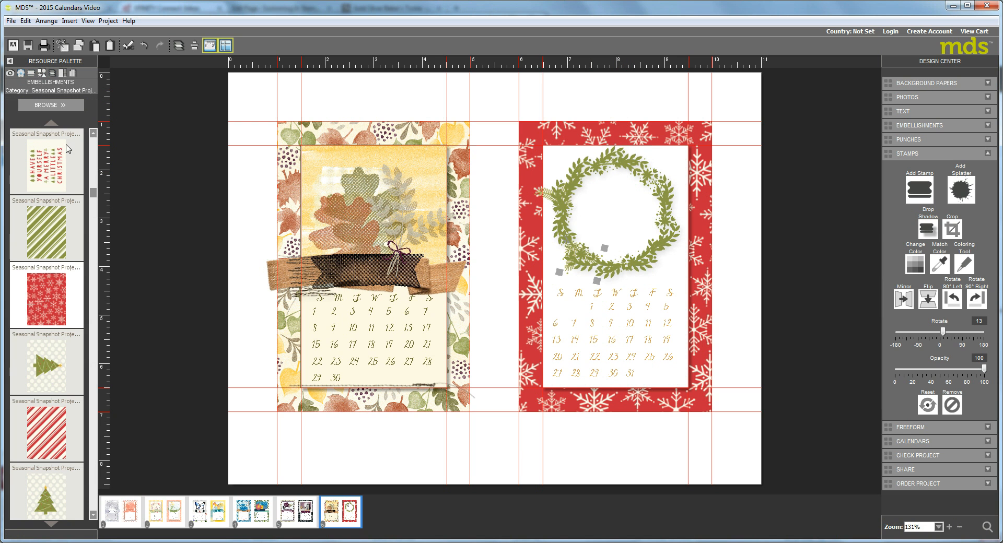
{"action": "left_click", "coordinate": [51, 105]}
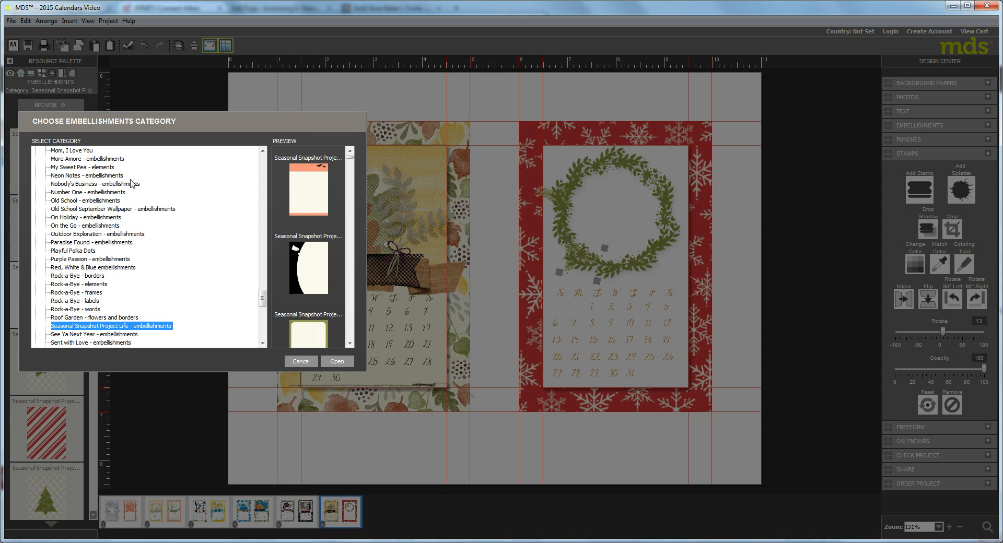
{"action": "left_click_drag", "start_coordinate": [263, 299], "coordinate": [215, 160]}
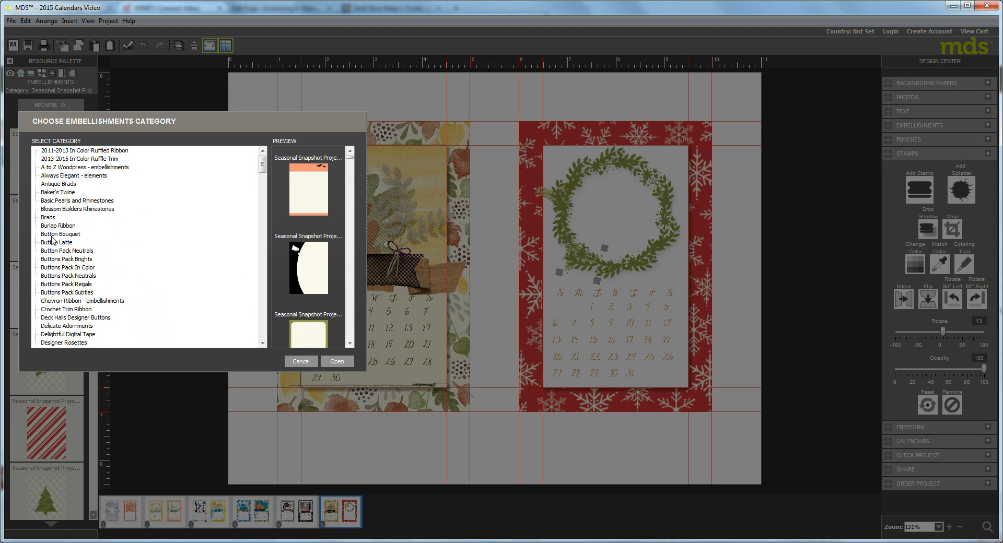
{"action": "left_click", "coordinate": [48, 218]}
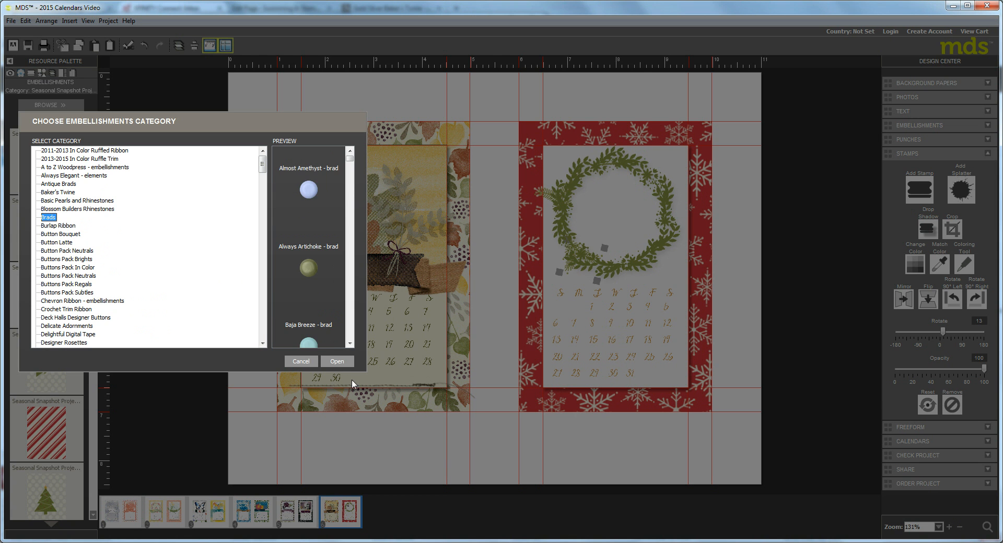
{"action": "left_click", "coordinate": [337, 363]}
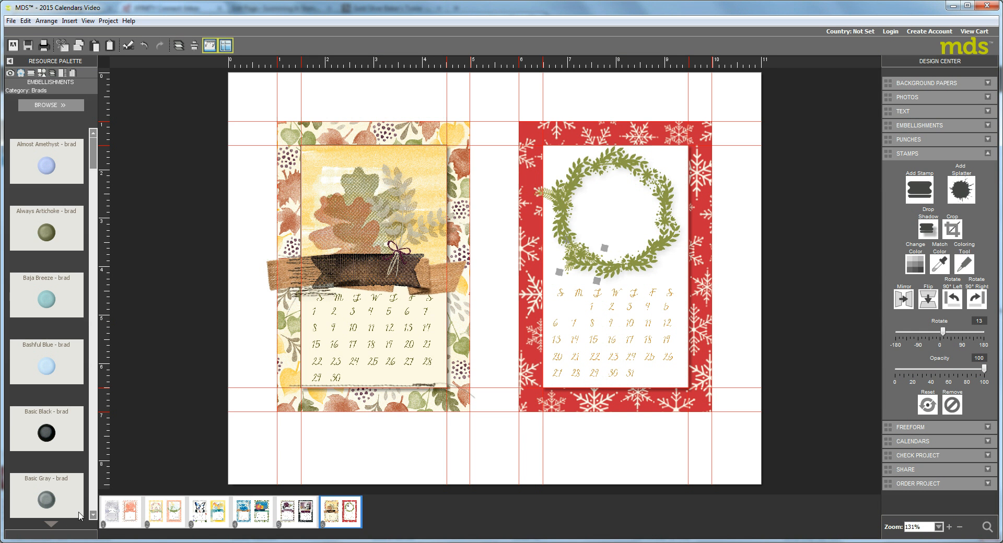
- Add the Real Red brad to the blank area between the two cards and give it a drop shadow
{"action": "scroll", "coordinate": [92, 502], "scroll_direction": "down", "scroll_amount": 10}
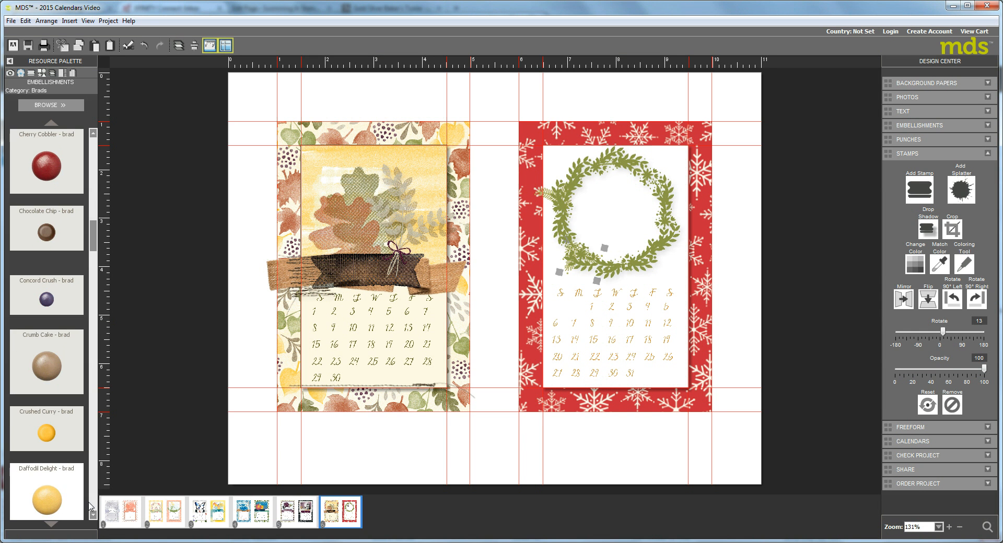
{"action": "scroll", "coordinate": [92, 504], "scroll_direction": "down", "scroll_amount": 15}
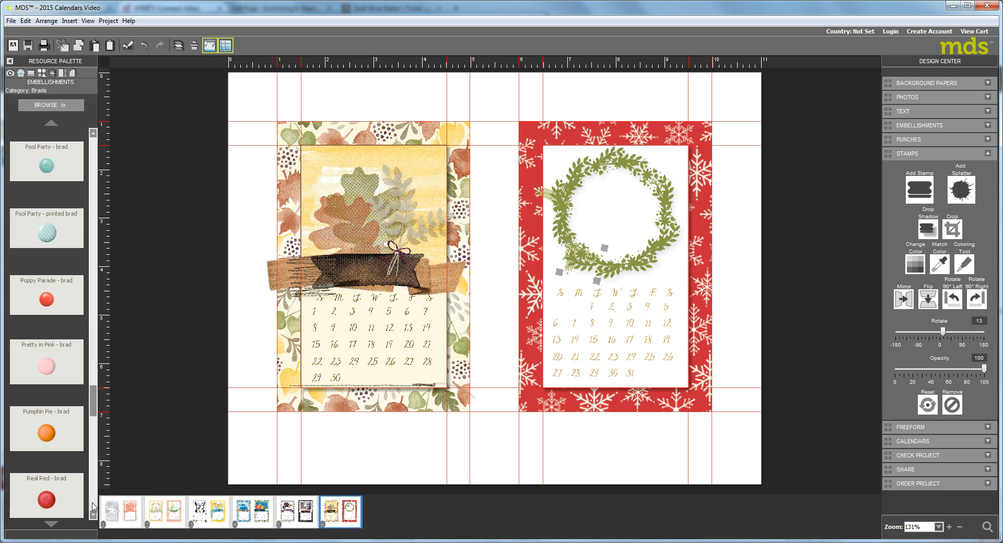
{"action": "left_click_drag", "start_coordinate": [46, 502], "coordinate": [490, 444]}
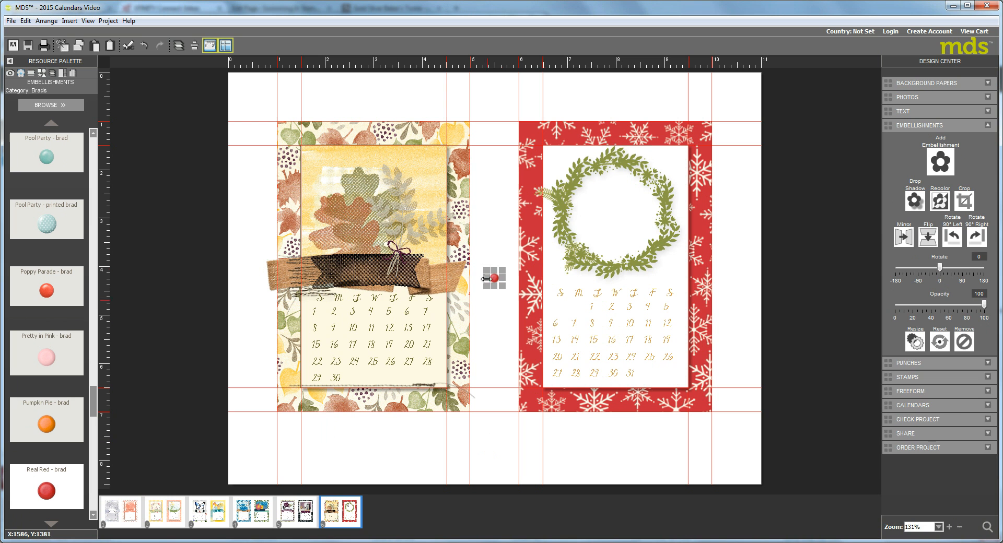
{"action": "left_click", "coordinate": [915, 200]}
{"action": "left_click", "coordinate": [585, 385]}
- Duplicate the red brad twice and arrange the three brads into a tight berry cluster
{"action": "left_click_drag", "start_coordinate": [493, 277], "coordinate": [502, 282]}
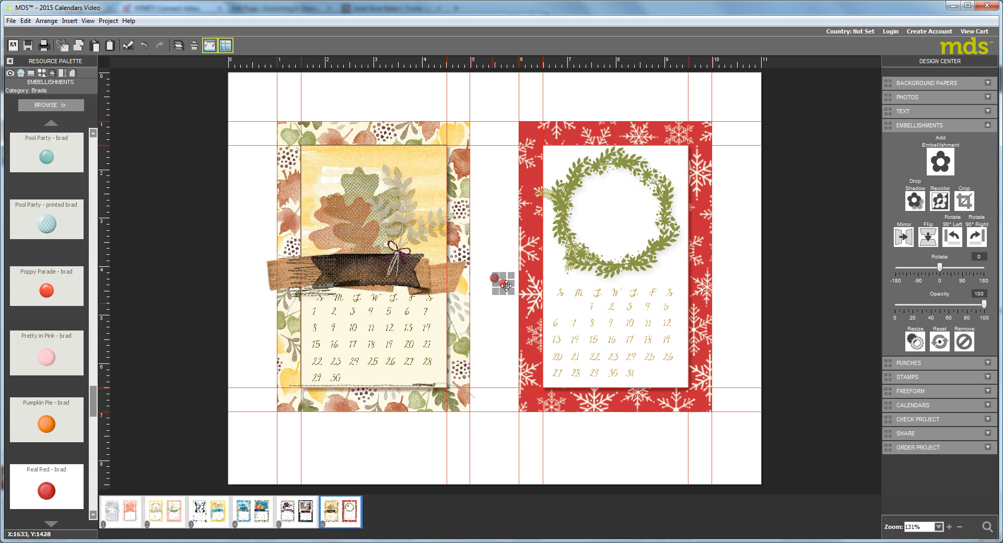
{"action": "left_click_drag", "start_coordinate": [502, 284], "coordinate": [493, 288]}
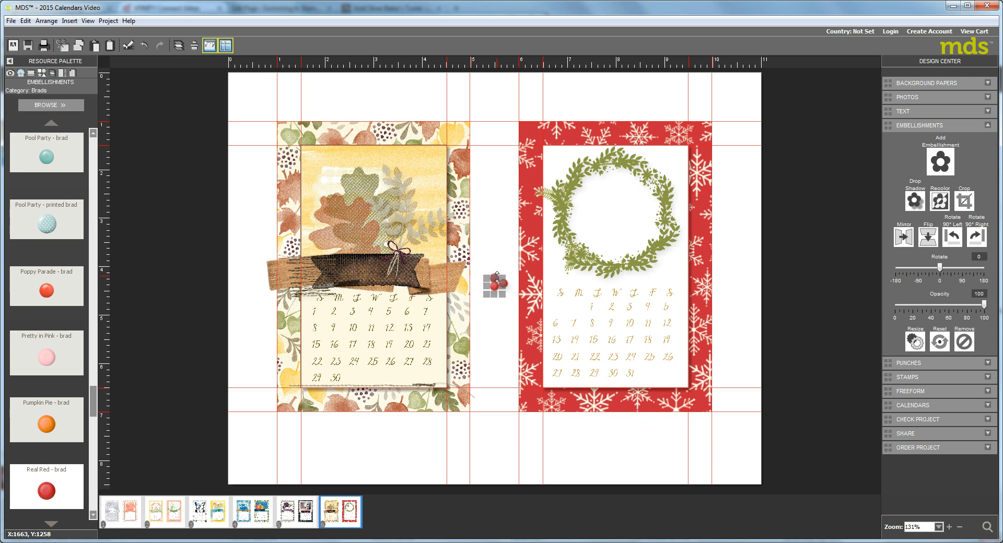
{"action": "left_click_drag", "start_coordinate": [491, 273], "coordinate": [497, 276]}
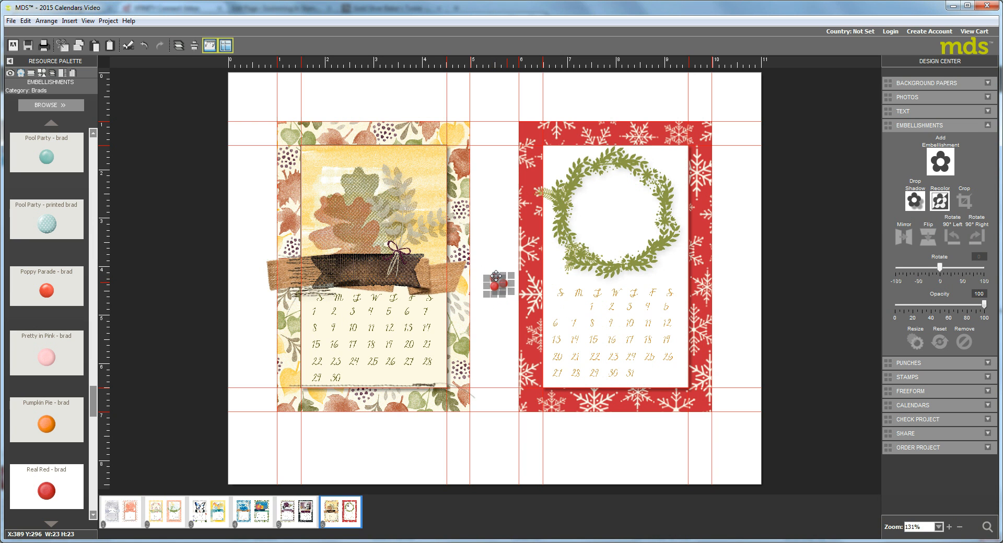
- Group the three red brads and place the shrunken cluster on the wreath's left edge beside the pine sprig
{"action": "left_click", "coordinate": [495, 277], "text": "shift"}
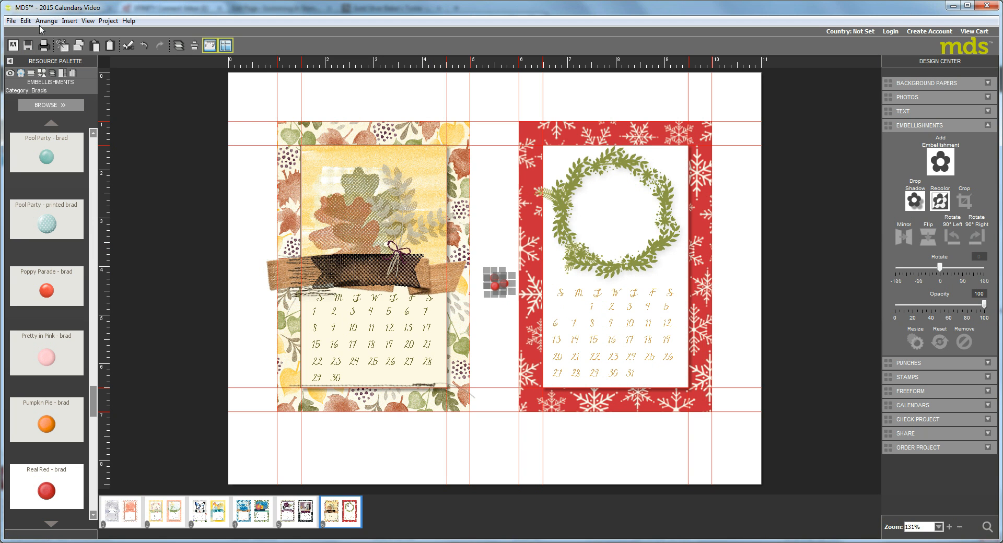
{"action": "left_click", "coordinate": [46, 21]}
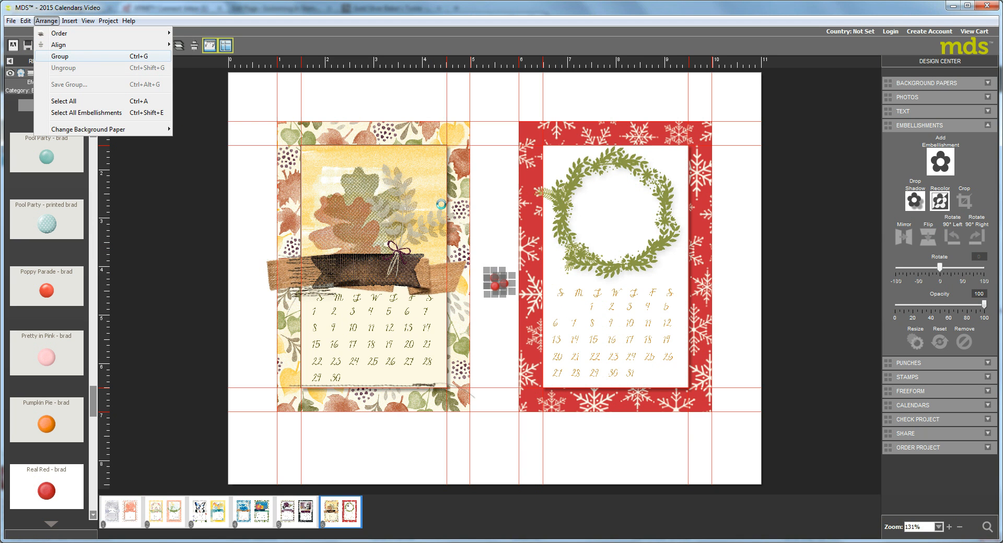
{"action": "key", "text": "Return"}
{"action": "left_click_drag", "start_coordinate": [506, 275], "coordinate": [495, 289]}
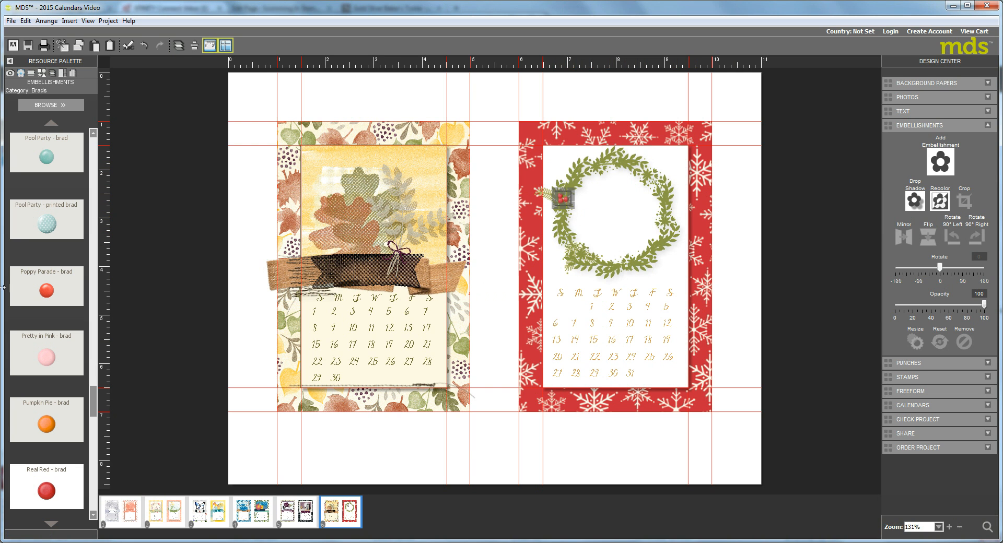
- Find the "merry christmas" stamp in the Seasonal Snapshot stamps and add it over the wreath
{"action": "left_click", "coordinate": [30, 73]}
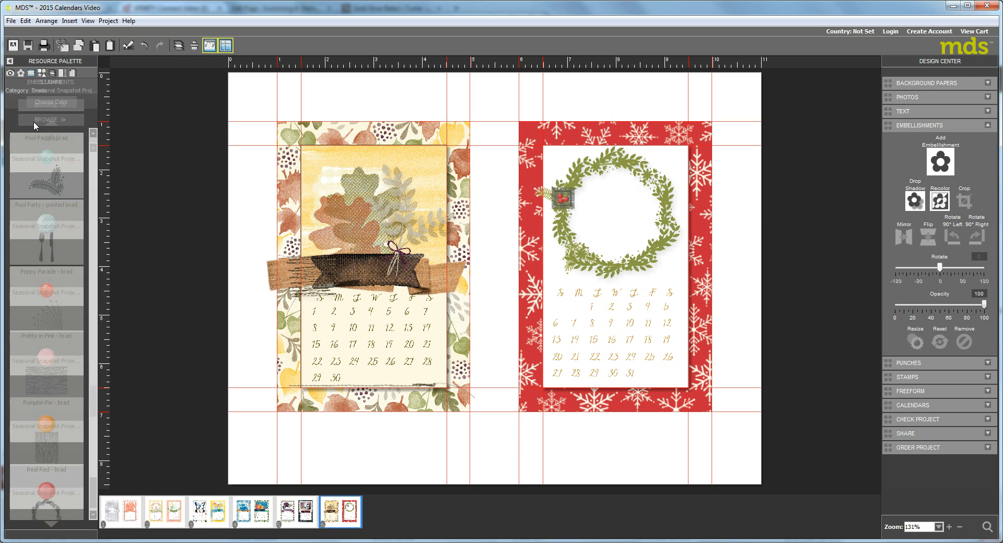
{"action": "left_click", "coordinate": [93, 162]}
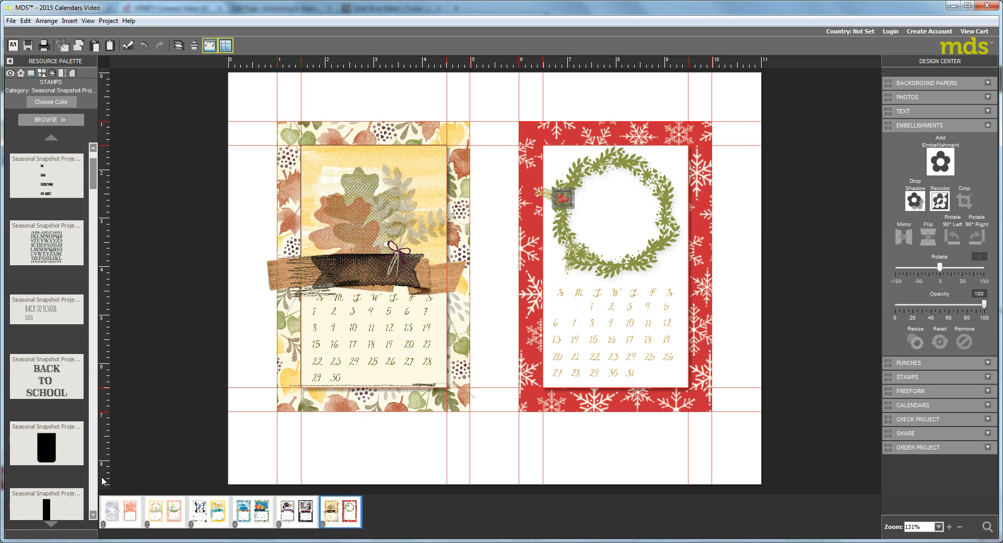
{"action": "left_click", "coordinate": [93, 510]}
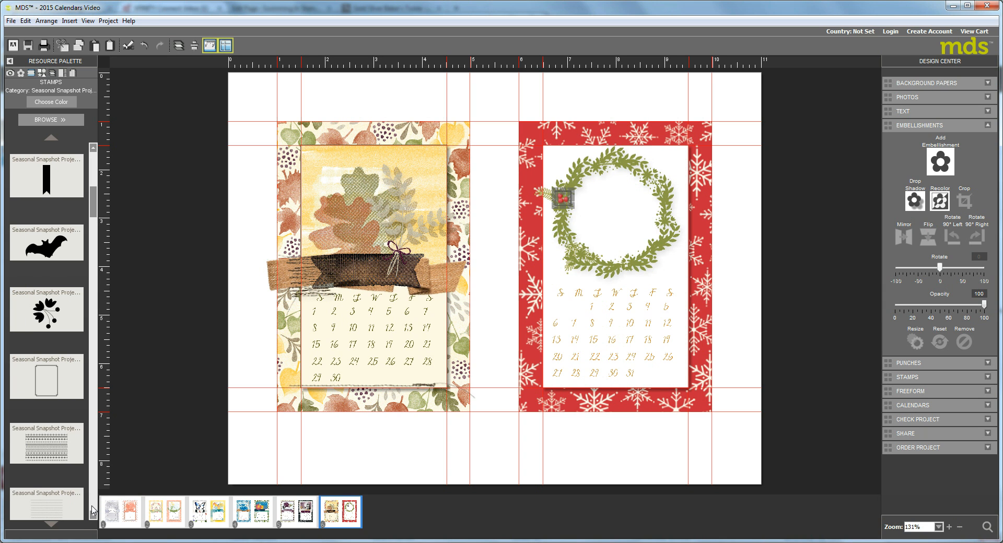
{"action": "left_click", "coordinate": [94, 510]}
{"action": "left_click", "coordinate": [93, 510]}
{"action": "left_click", "coordinate": [93, 509]}
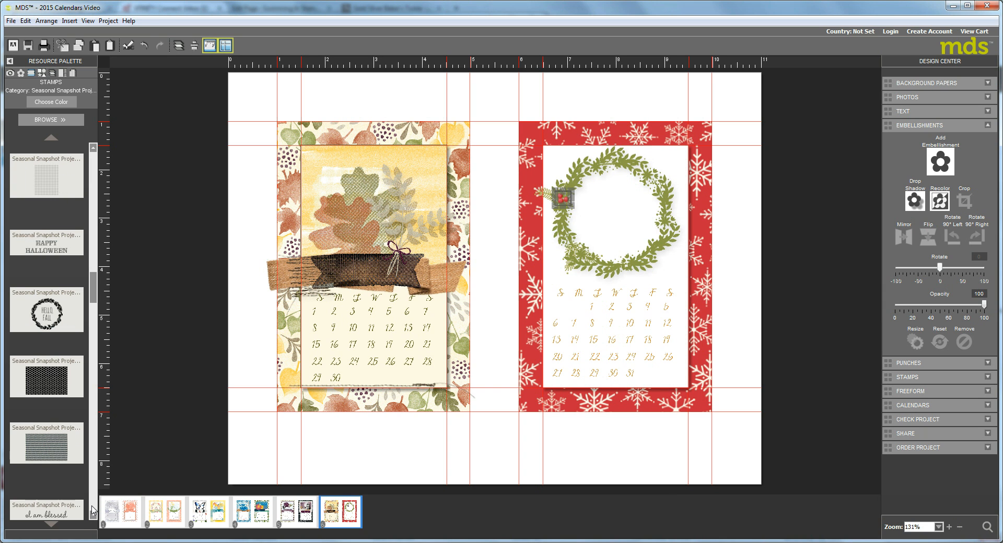
{"action": "left_click", "coordinate": [93, 510]}
{"action": "left_click", "coordinate": [93, 510]}
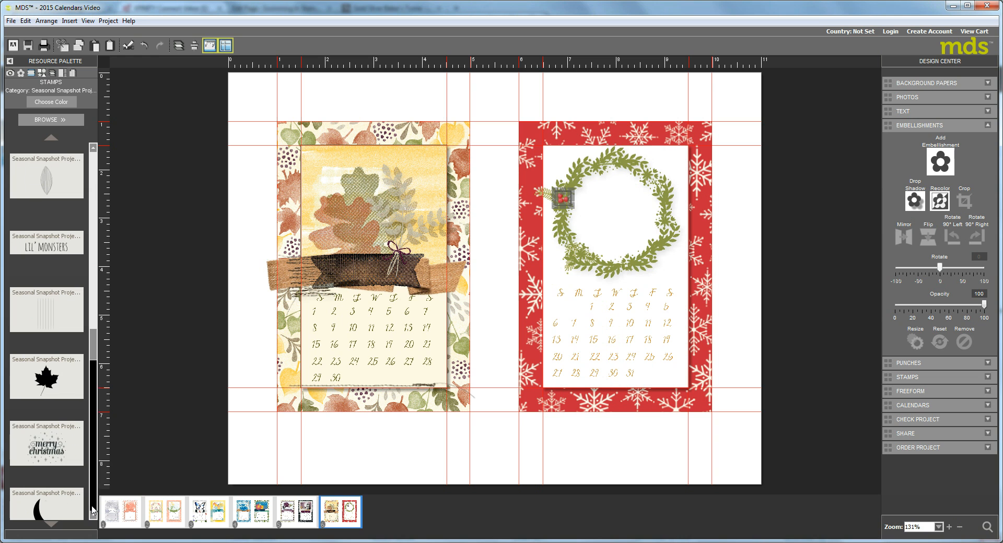
{"action": "left_click_drag", "start_coordinate": [51, 464], "coordinate": [612, 219]}
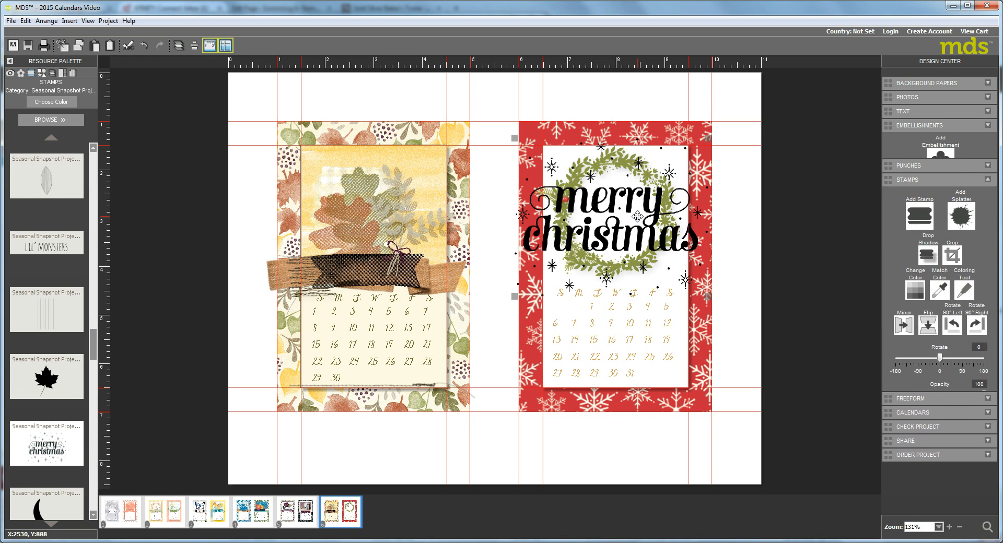
- Shrink the "merry christmas" stamp to about the width of the white card and center it over the wreath
{"action": "left_click_drag", "start_coordinate": [707, 138], "coordinate": [668, 173]}
{"action": "left_click_drag", "start_coordinate": [577, 242], "coordinate": [622, 246]}
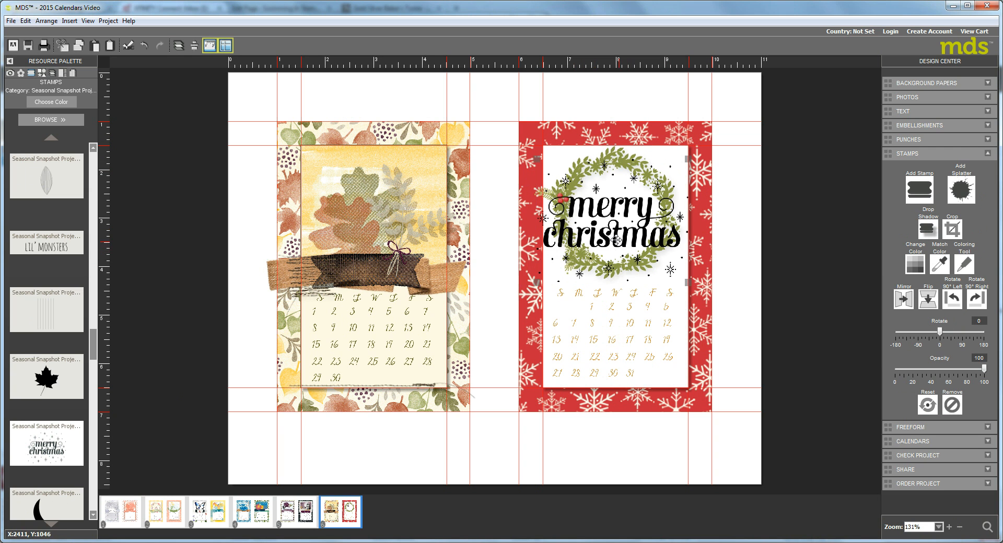
{"action": "left_click_drag", "start_coordinate": [686, 157], "coordinate": [679, 164]}
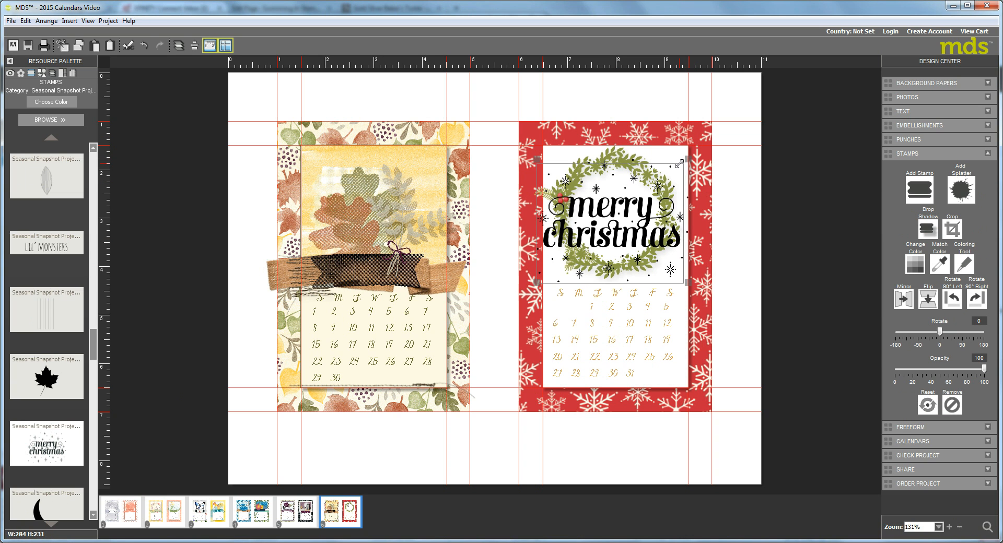
{"action": "left_click_drag", "start_coordinate": [601, 229], "coordinate": [604, 222]}
{"action": "left_click_drag", "start_coordinate": [664, 231], "coordinate": [663, 231]}
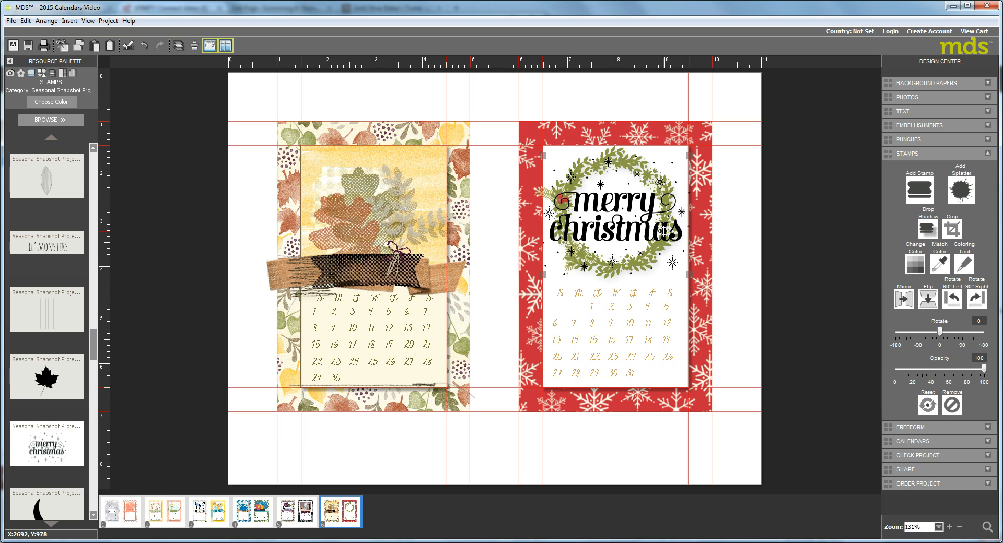
- Recolor the "merry christmas" stamp to red from the Stampin' Up! color palette
{"action": "left_click", "coordinate": [915, 265]}
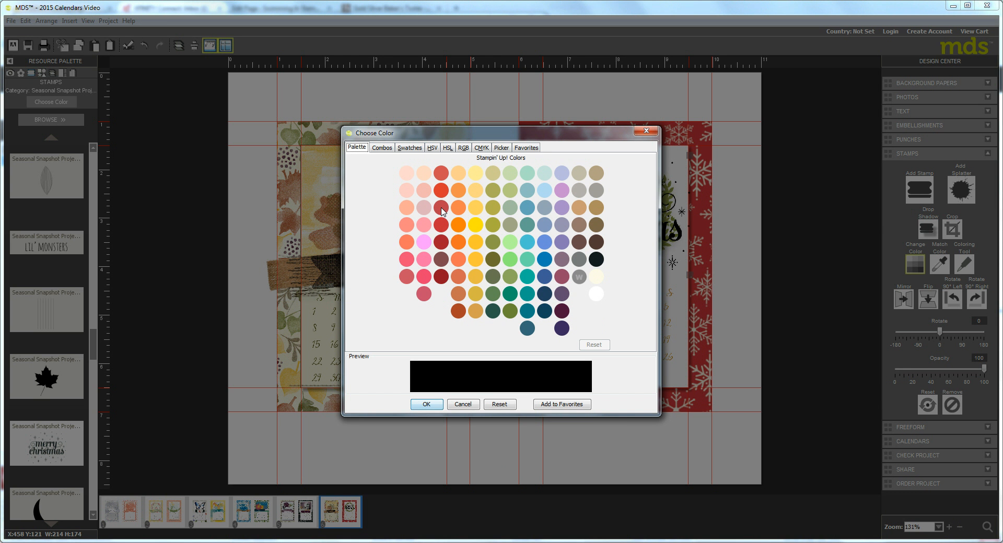
{"action": "left_click", "coordinate": [441, 225]}
{"action": "left_click", "coordinate": [427, 404]}
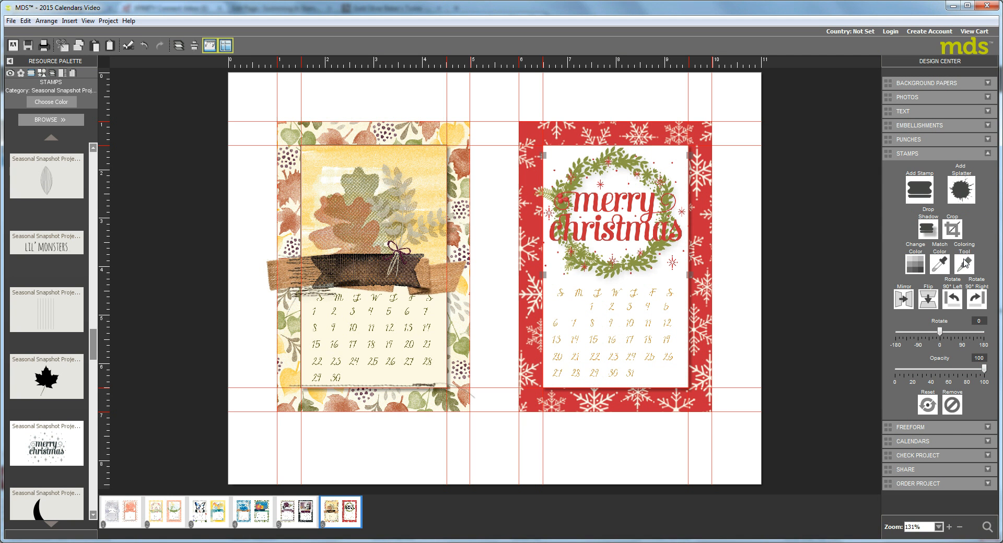
- Open the "merry christmas" stamp in the Coloring Tool and paint its upper-left dot and star golden tan
{"action": "left_click", "coordinate": [964, 264]}
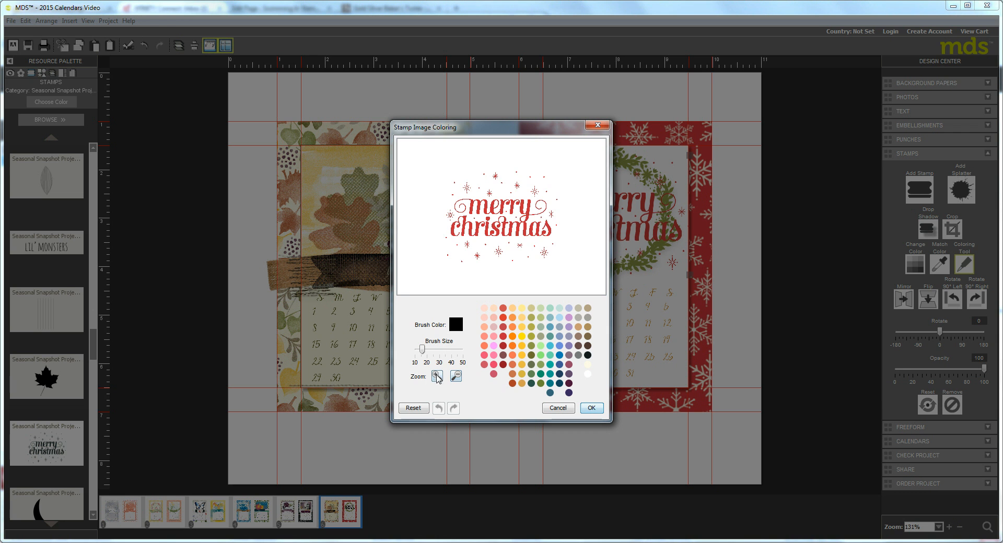
{"action": "left_click", "coordinate": [437, 376]}
{"action": "left_click", "coordinate": [437, 376]}
{"action": "left_click", "coordinate": [437, 376]}
{"action": "left_click", "coordinate": [436, 376]}
{"action": "left_click", "coordinate": [437, 378]}
{"action": "left_click_drag", "start_coordinate": [531, 292], "coordinate": [454, 303]}
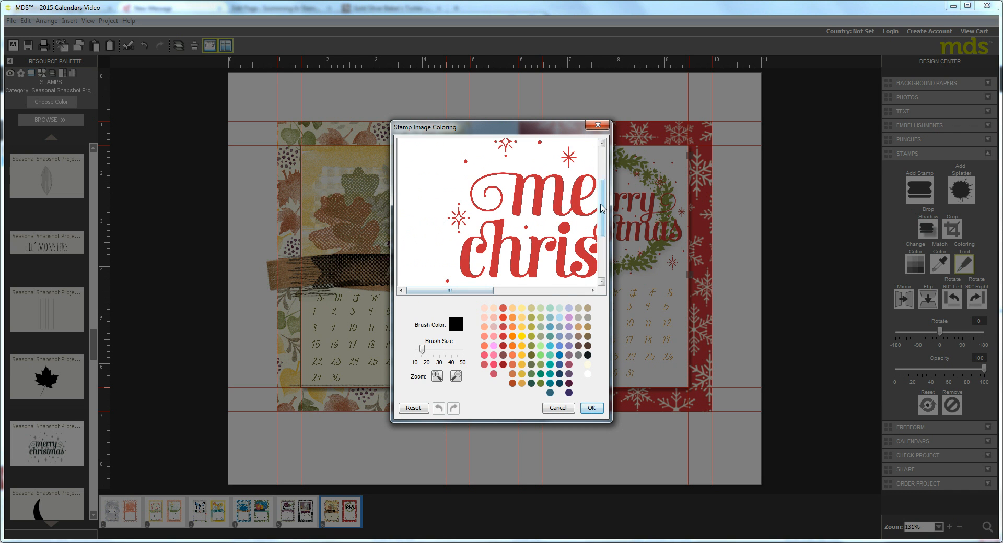
{"action": "left_click_drag", "start_coordinate": [600, 202], "coordinate": [599, 169]}
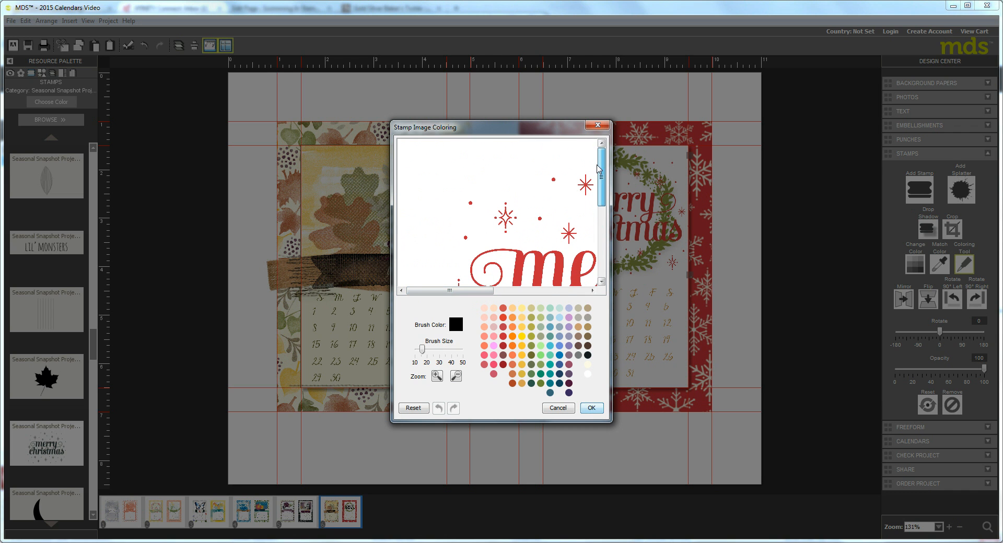
{"action": "left_click", "coordinate": [522, 384]}
{"action": "left_click", "coordinate": [470, 202]}
{"action": "left_click", "coordinate": [503, 215]}
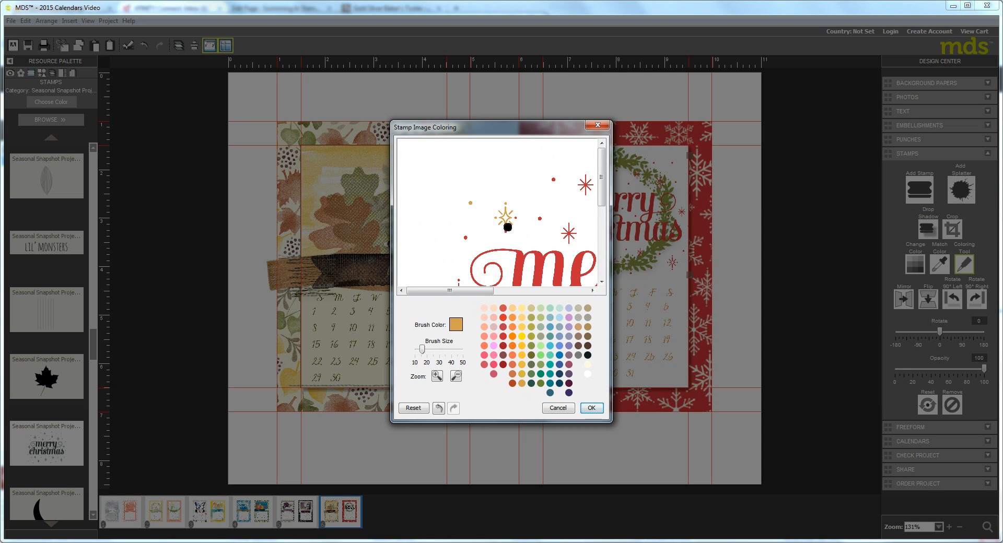
- Paint the remaining dots and stars above the first letters of "merry" golden tan
{"action": "left_click", "coordinate": [540, 219]}
{"action": "left_click", "coordinate": [554, 180]}
{"action": "left_click", "coordinate": [586, 185]}
{"action": "left_click", "coordinate": [569, 234]}
{"action": "left_click", "coordinate": [465, 237]}
- Paint several dots and stars beside and below "christmas" golden tan and apply the coloring to the stamp
{"action": "left_click_drag", "start_coordinate": [604, 204], "coordinate": [605, 233]}
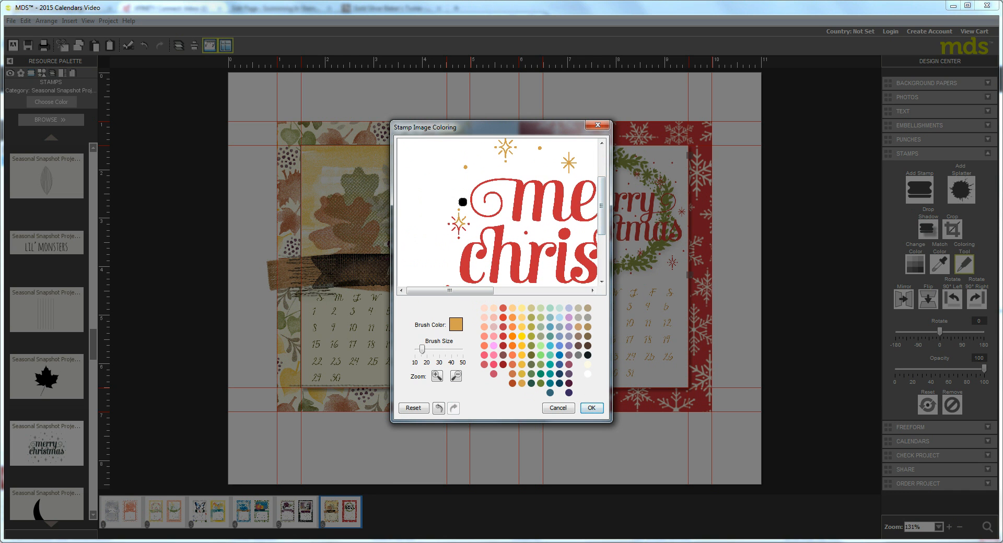
{"action": "left_click", "coordinate": [459, 223]}
{"action": "left_click", "coordinate": [526, 231]}
{"action": "left_click_drag", "start_coordinate": [604, 225], "coordinate": [604, 246]}
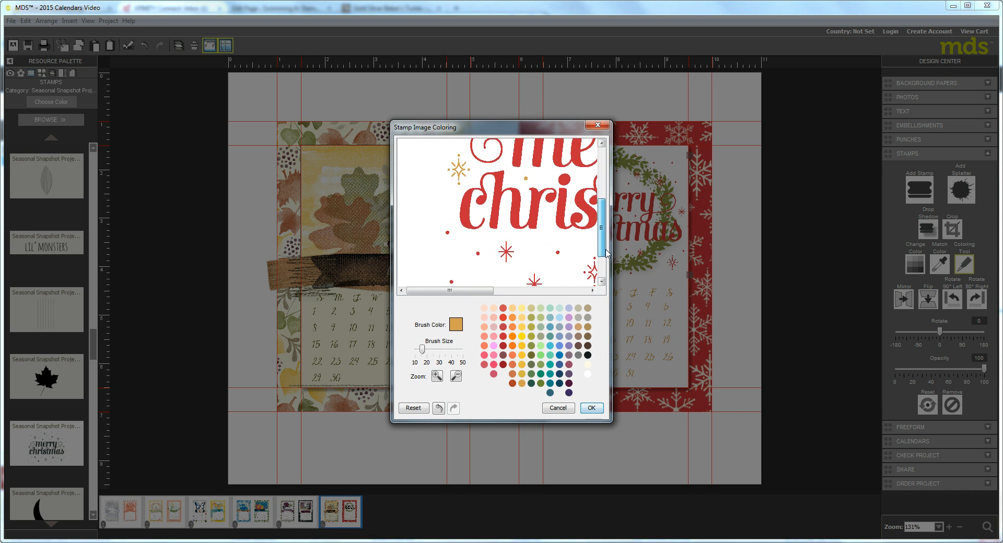
{"action": "left_click", "coordinate": [444, 233]}
{"action": "left_click", "coordinate": [499, 247]}
{"action": "left_click", "coordinate": [474, 252]}
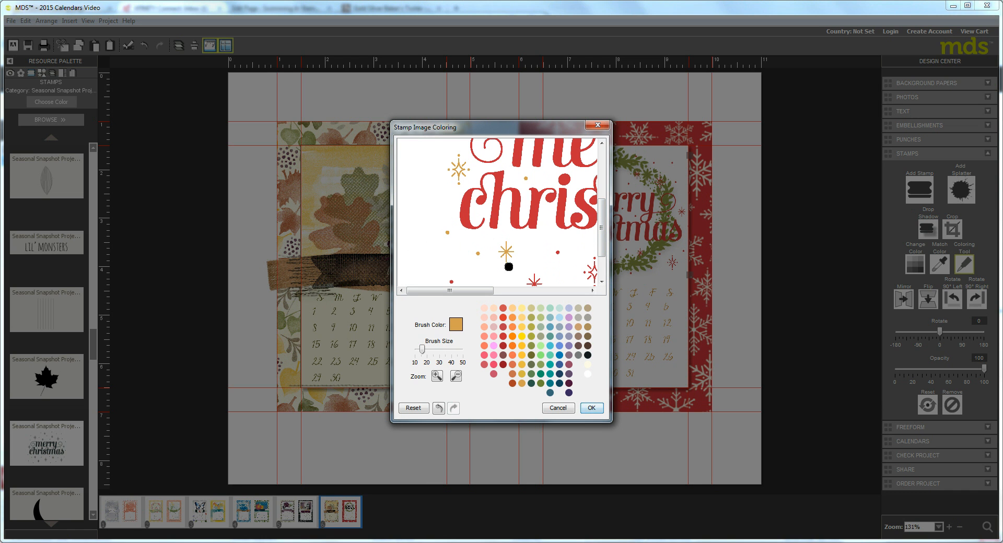
{"action": "left_click", "coordinate": [592, 408]}
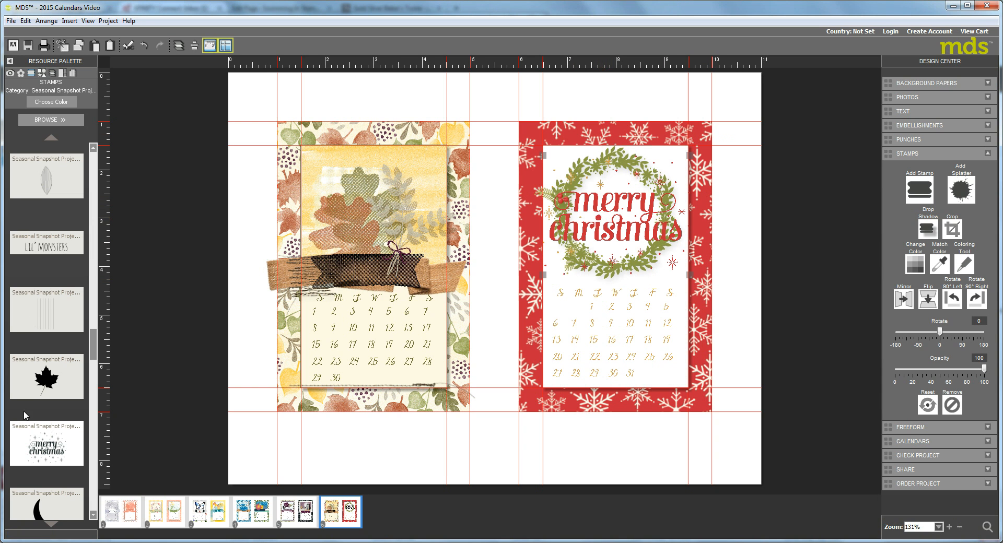
- Add the black rounded bar stamp between the wreath and the calendar dates and shrink it to about the white card's width
{"action": "left_click_drag", "start_coordinate": [95, 349], "coordinate": [617, 281]}
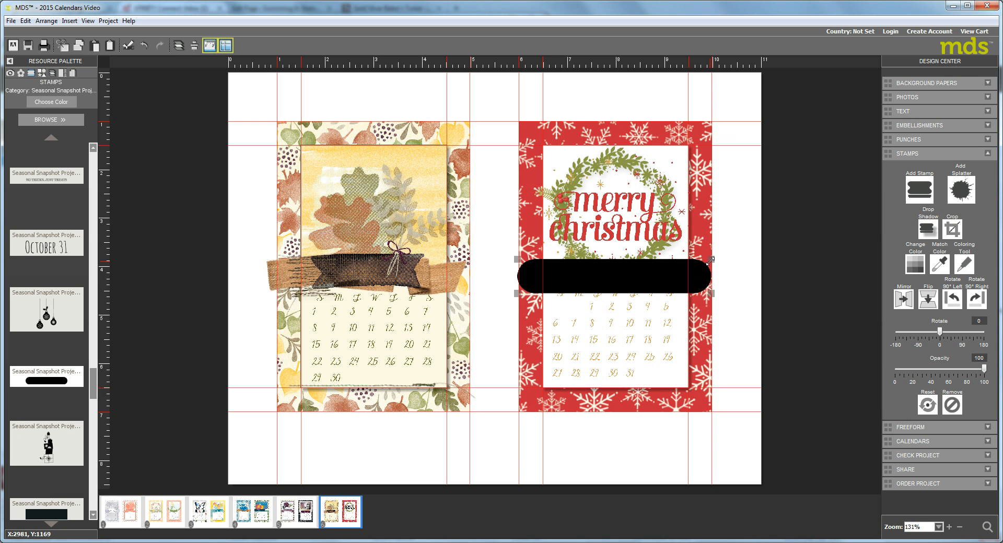
{"action": "left_click_drag", "start_coordinate": [710, 261], "coordinate": [607, 273]}
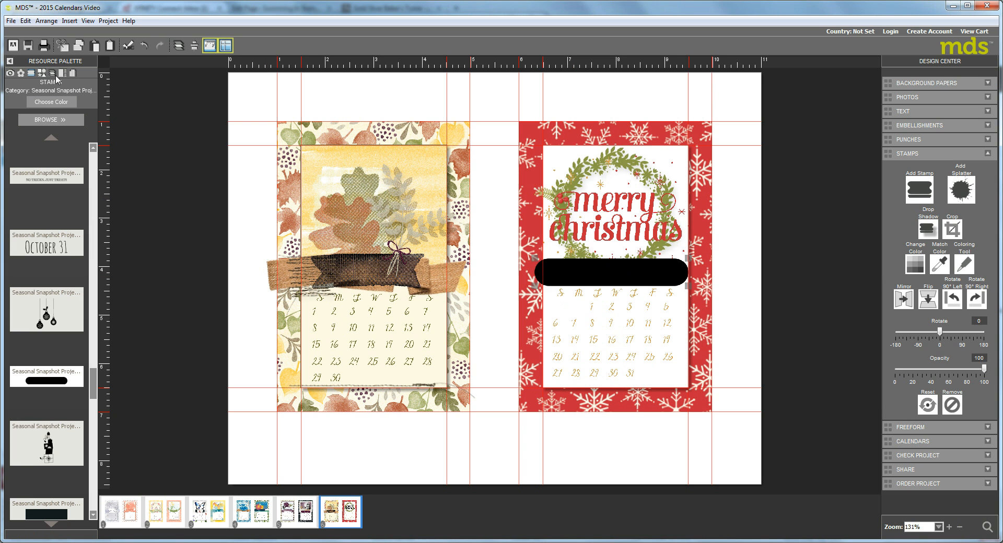
- Load the Gold & Silver Baker's Twine category of embellishments
{"action": "left_click", "coordinate": [20, 74]}
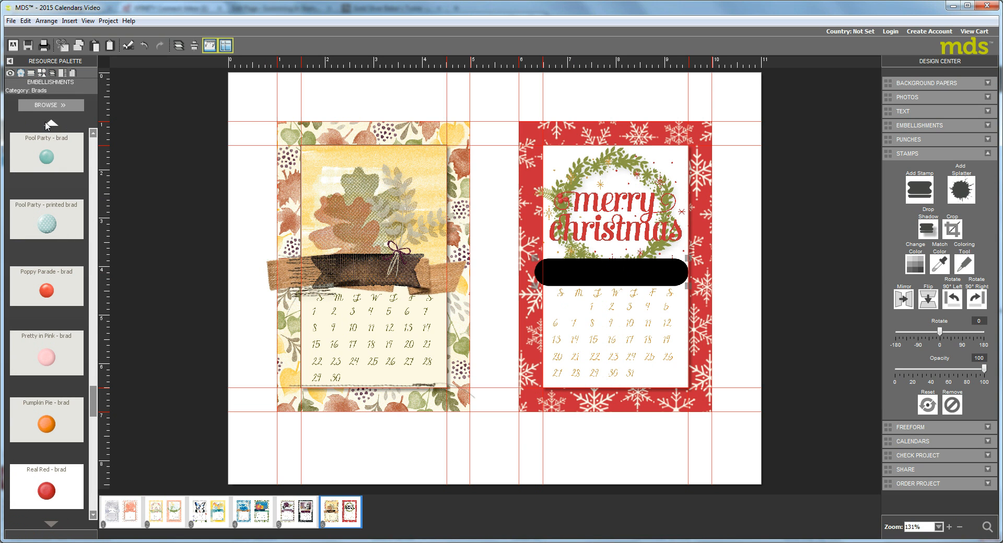
{"action": "left_click", "coordinate": [49, 105]}
{"action": "scroll", "coordinate": [90, 230], "scroll_direction": "down", "scroll_amount": 3}
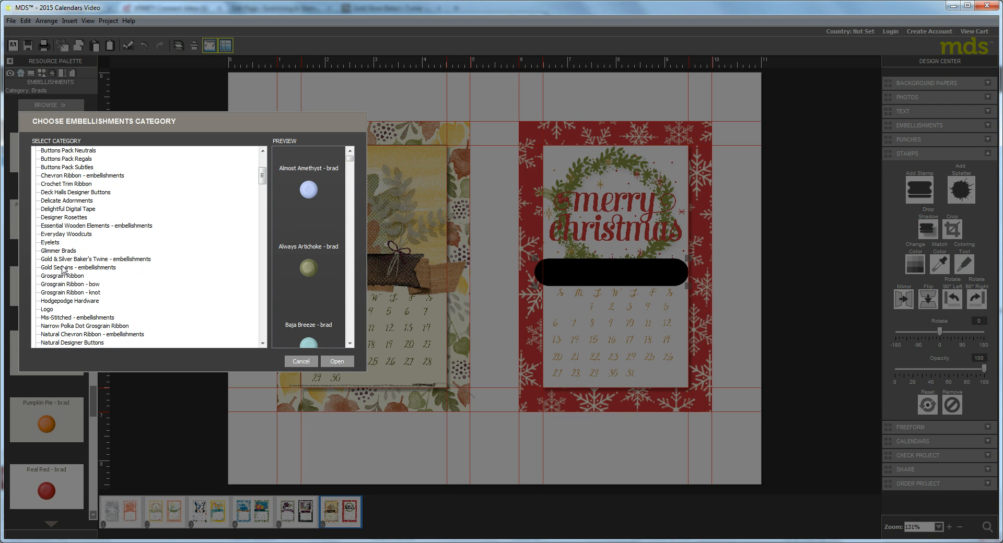
{"action": "left_click", "coordinate": [69, 259]}
{"action": "left_click", "coordinate": [340, 362]}
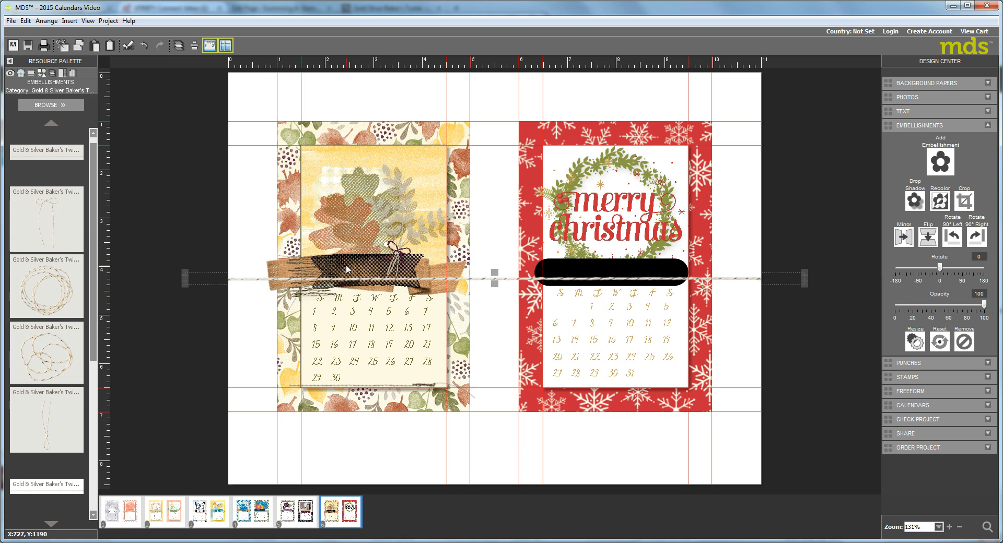
- Delete the long twine strand across the page and add straight strands from the Gold & Silver Baker's Twine set instead
{"action": "right_click", "coordinate": [492, 280]}
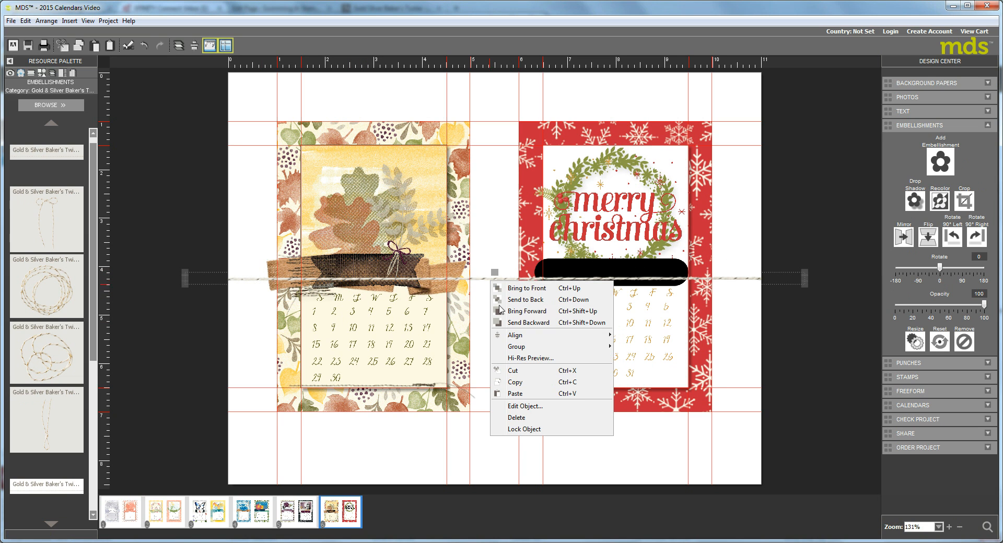
{"action": "left_click", "coordinate": [514, 418]}
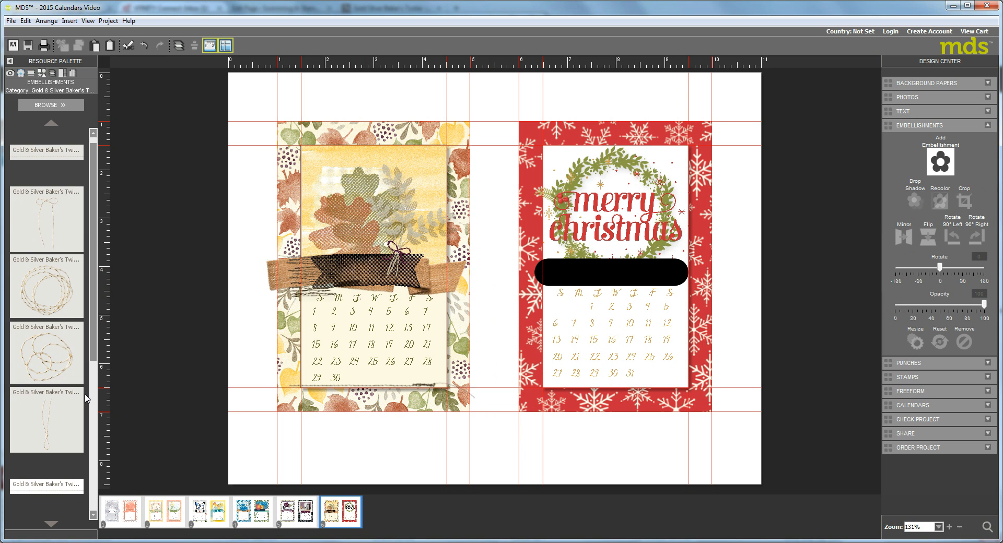
{"action": "left_click_drag", "start_coordinate": [94, 344], "coordinate": [90, 501]}
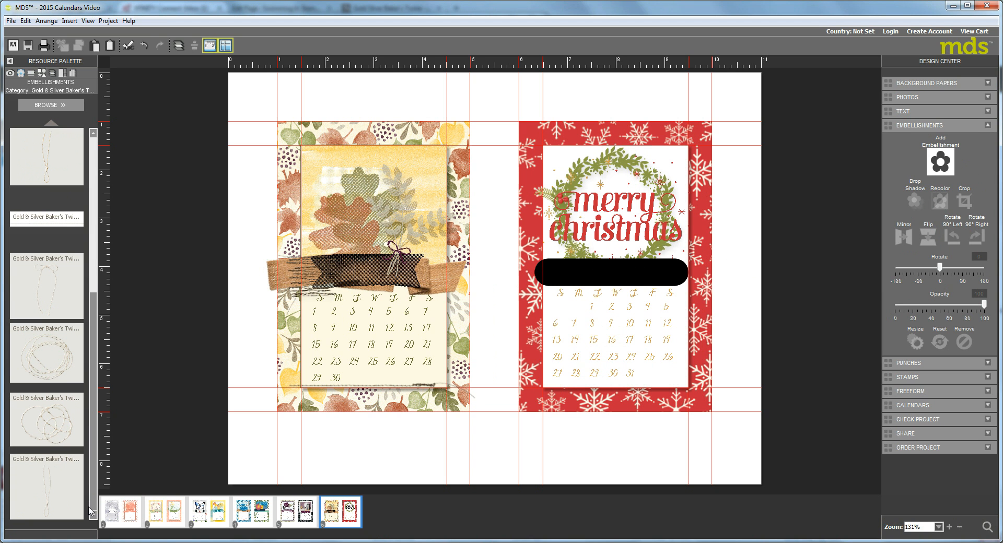
{"action": "left_click_drag", "start_coordinate": [69, 228], "coordinate": [617, 256]}
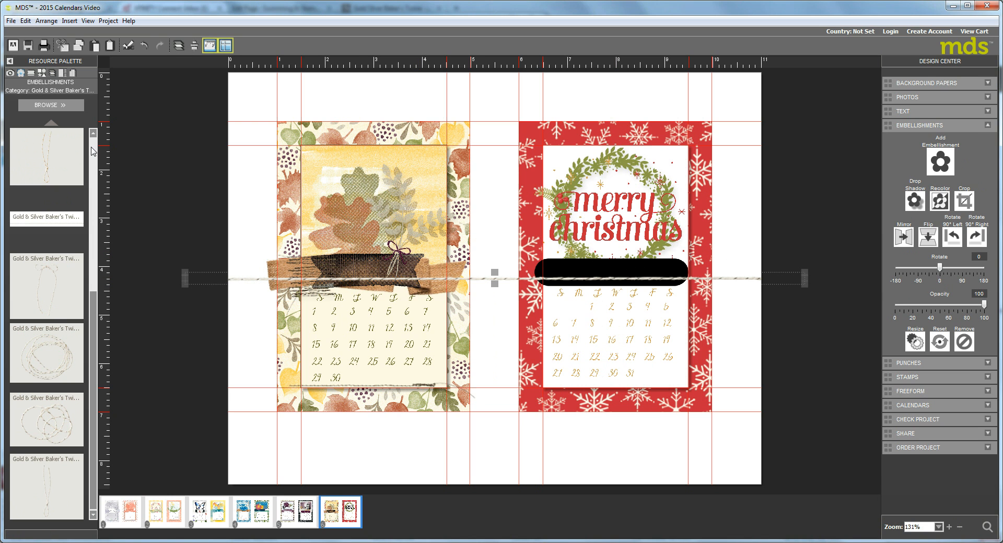
{"action": "scroll", "coordinate": [93, 151], "scroll_direction": "down", "scroll_amount": 1}
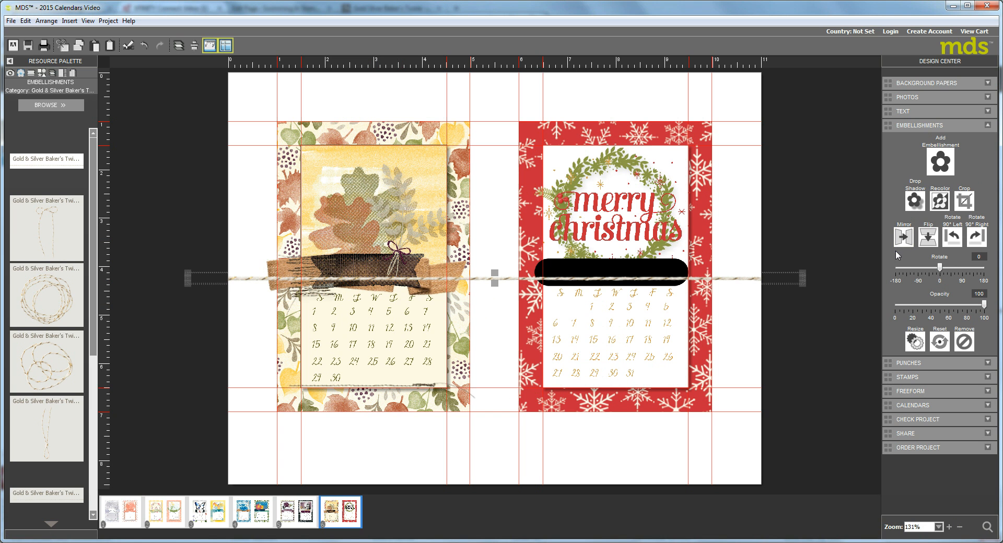
- Crop the long twine strand to its middle section between about 4 and 8.3 inches
{"action": "left_click", "coordinate": [965, 200]}
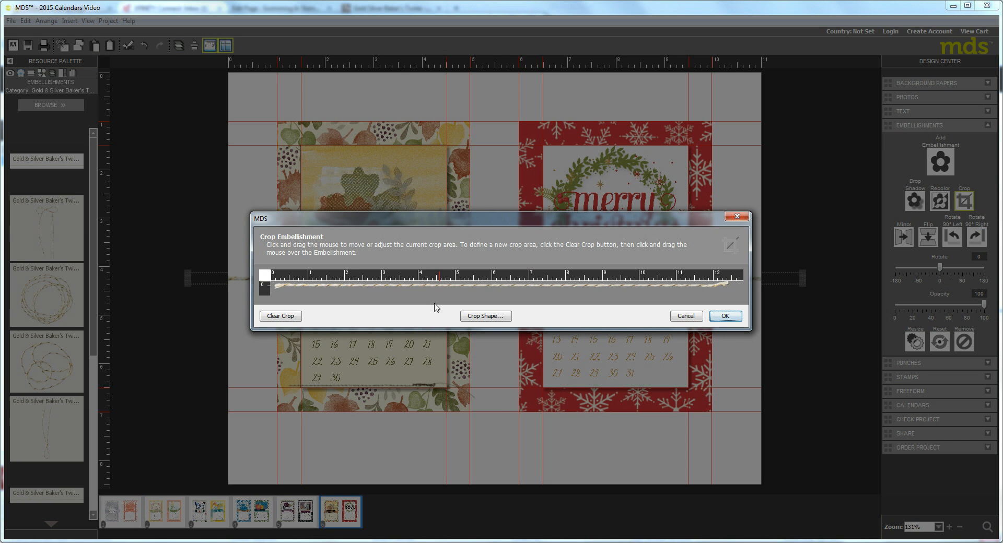
{"action": "left_click_drag", "start_coordinate": [420, 286], "coordinate": [577, 286]}
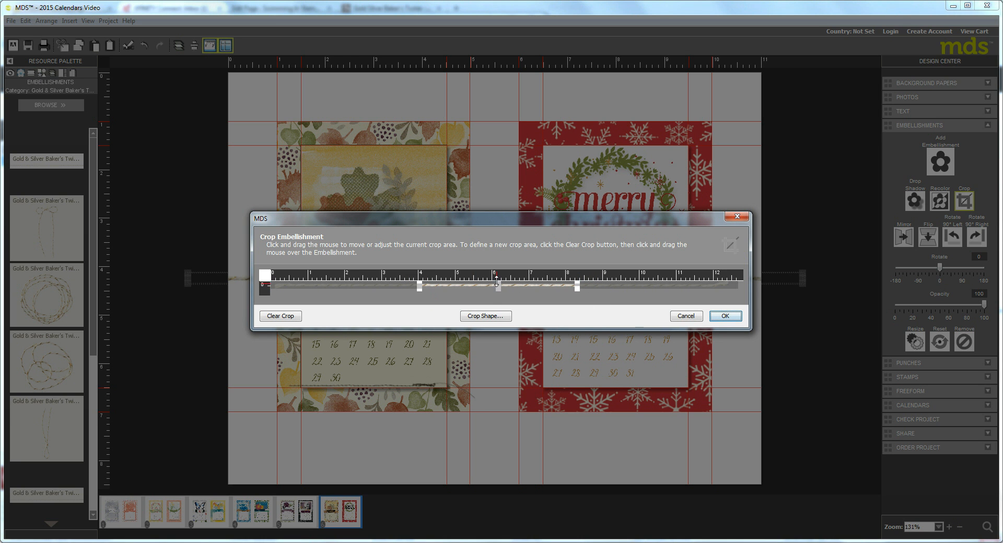
{"action": "left_click", "coordinate": [724, 316]}
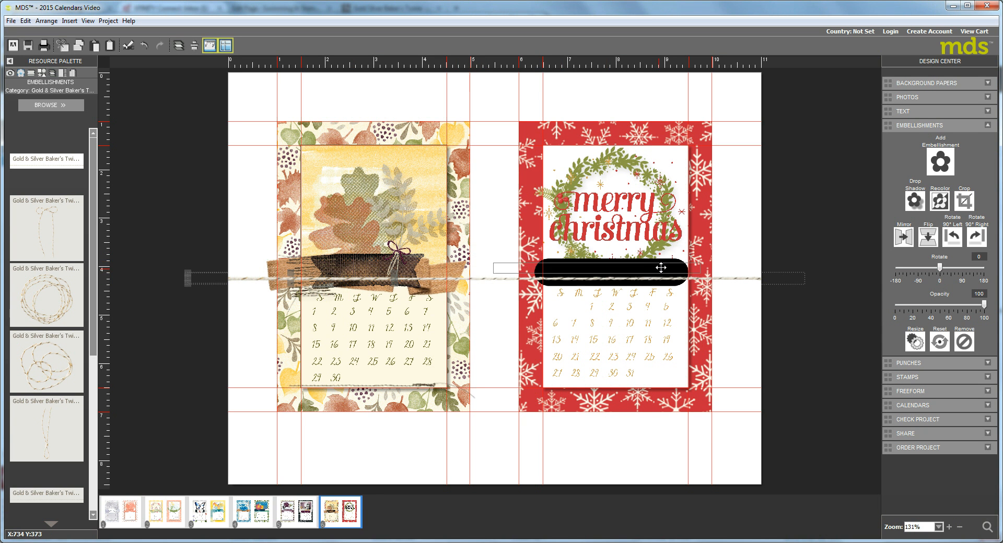
- Position the cropped twine strand over the black bar's upper edge and delete the remaining full-length strand
{"action": "left_click", "coordinate": [583, 269]}
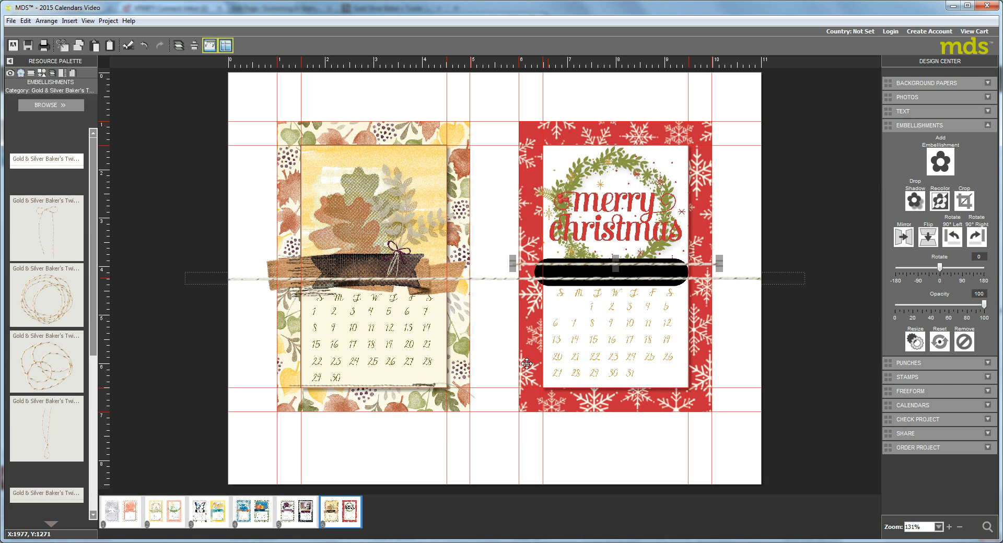
{"action": "right_click", "coordinate": [548, 280]}
{"action": "left_click", "coordinate": [573, 416]}
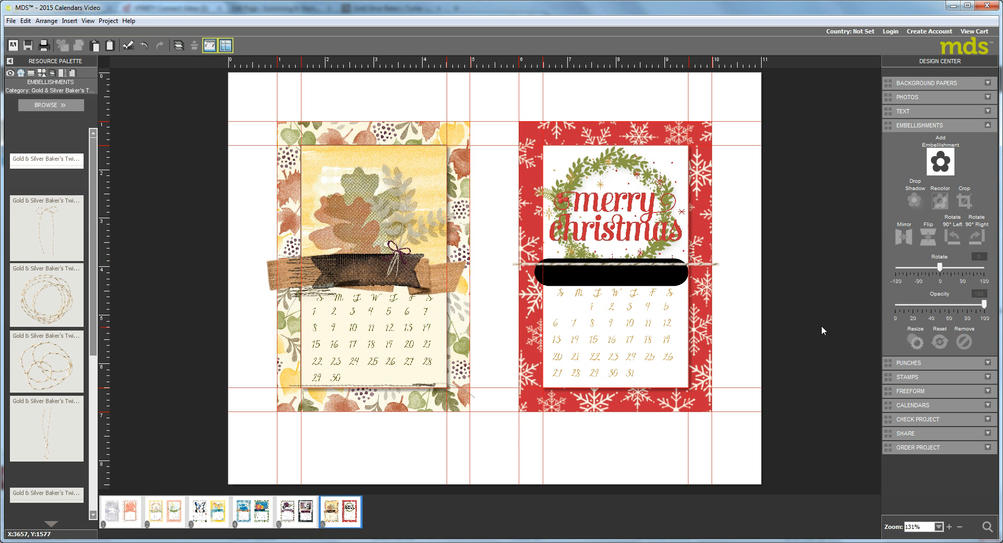
- Duplicate the cropped twine strand twice and place the copies below it across the black bar
{"action": "left_click", "coordinate": [591, 263]}
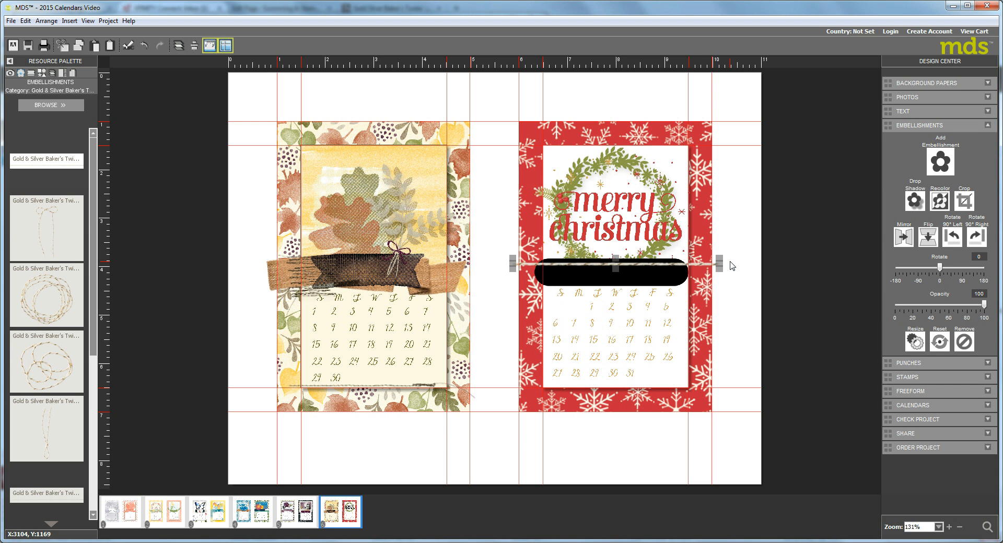
{"action": "left_click_drag", "start_coordinate": [725, 256], "coordinate": [730, 262]}
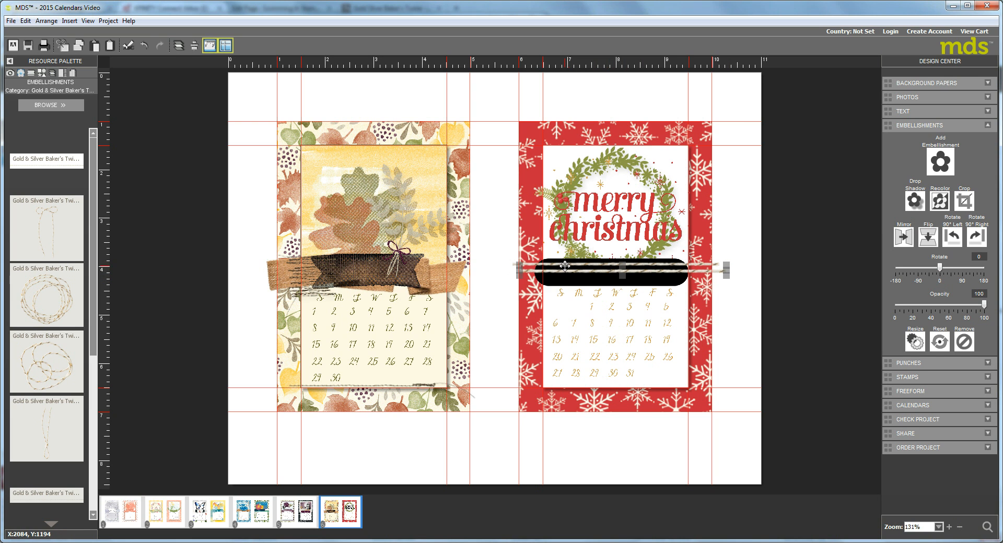
{"action": "left_click_drag", "start_coordinate": [564, 273], "coordinate": [564, 280]}
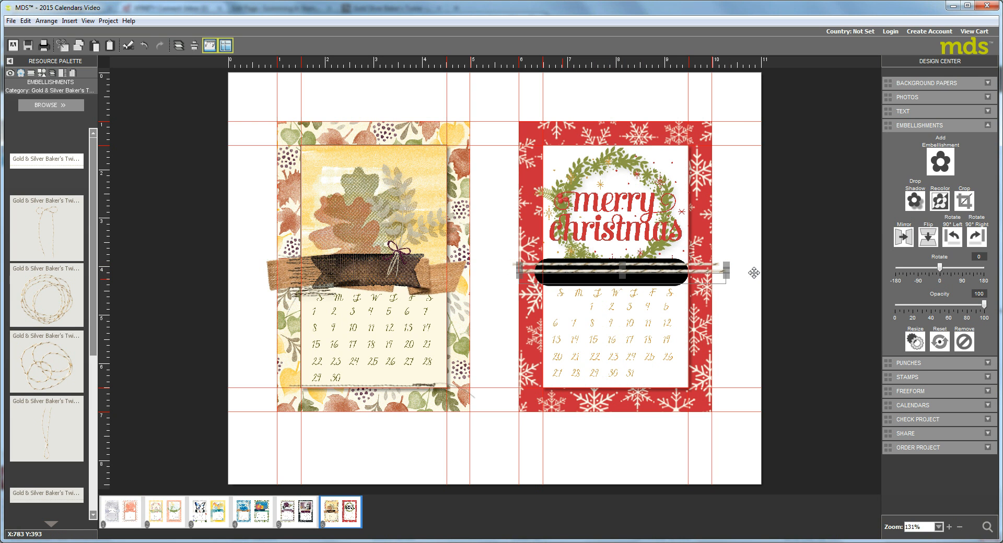
- Select the three twine strands, left-align them, and space them evenly vertically
{"action": "left_click", "coordinate": [592, 270], "text": "ctrl"}
{"action": "left_click", "coordinate": [606, 264], "text": "ctrl"}
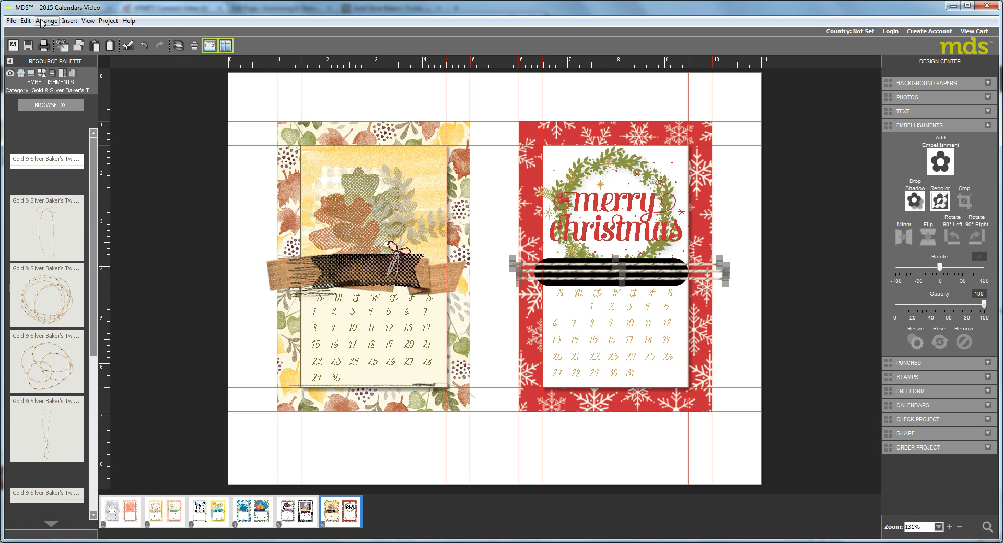
{"action": "left_click", "coordinate": [47, 21]}
{"action": "mouse_move", "coordinate": [135, 45]}
{"action": "left_click", "coordinate": [197, 81]}
{"action": "left_click", "coordinate": [46, 21]}
{"action": "mouse_move", "coordinate": [57, 45]}
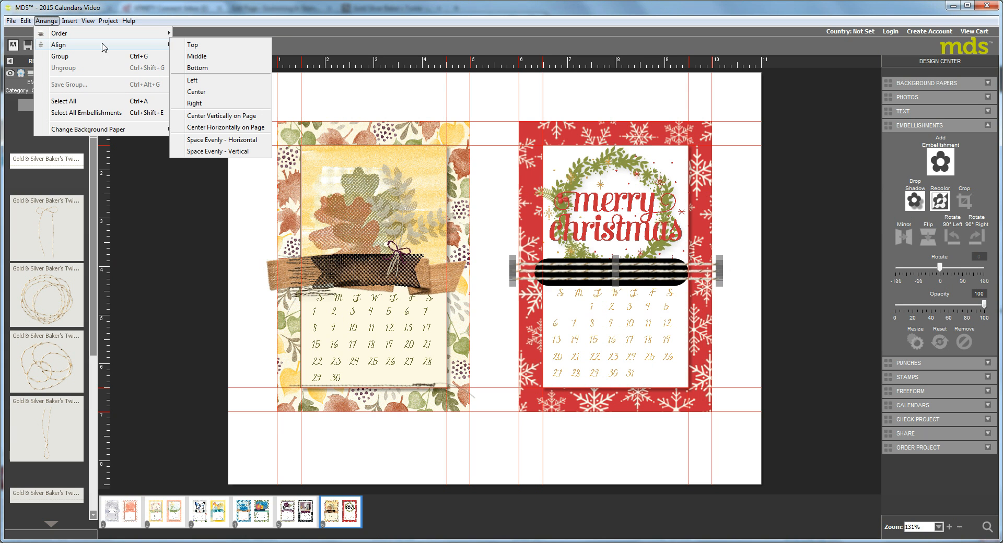
{"action": "left_click", "coordinate": [250, 153]}
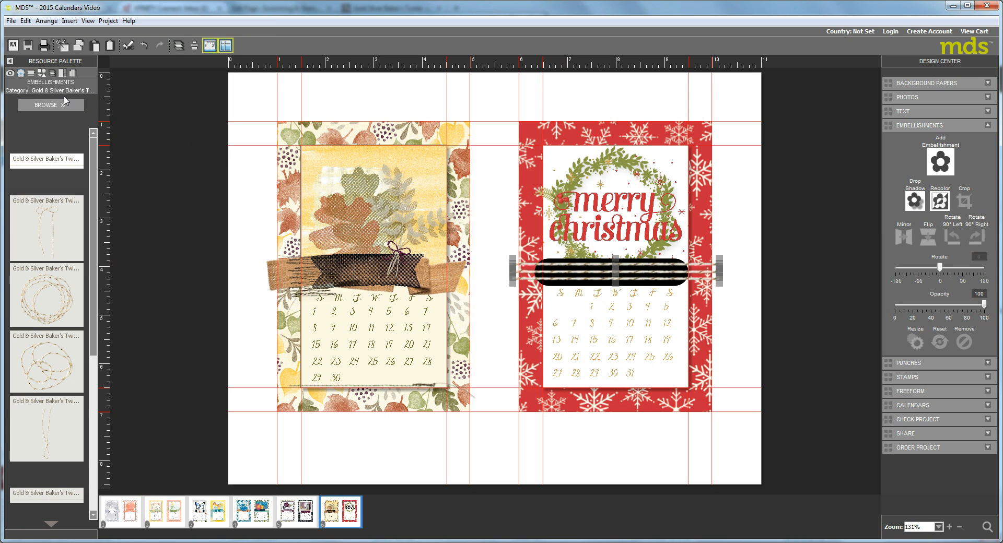
- Move the black bar stamp above the three twine strands in the page's layer order
{"action": "left_click", "coordinate": [52, 73]}
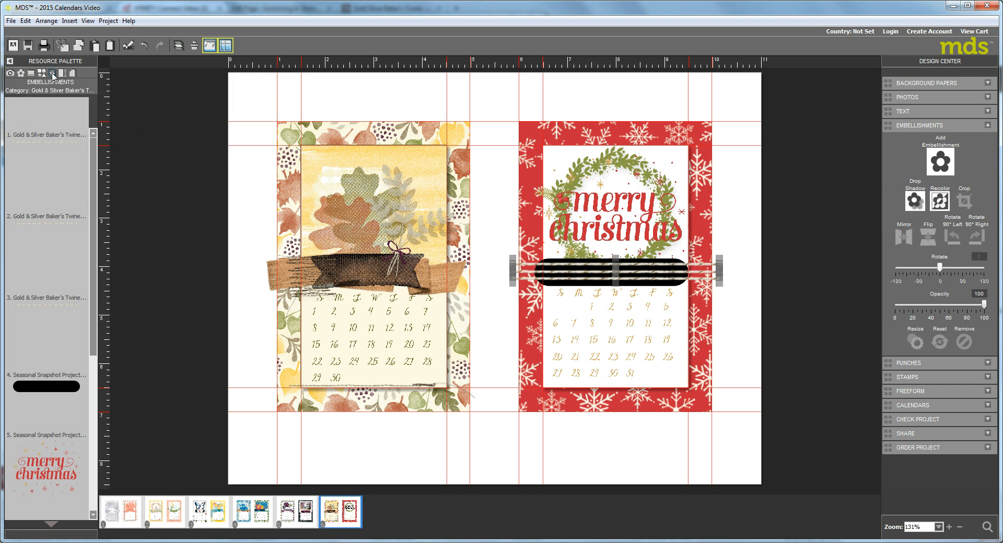
{"action": "left_click_drag", "start_coordinate": [67, 392], "coordinate": [67, 121]}
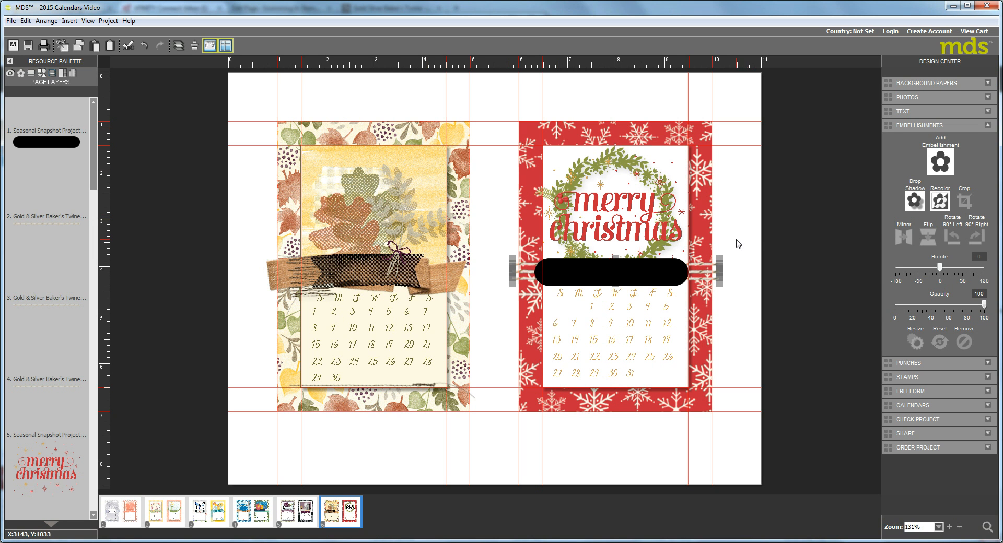
{"action": "left_click", "coordinate": [729, 274]}
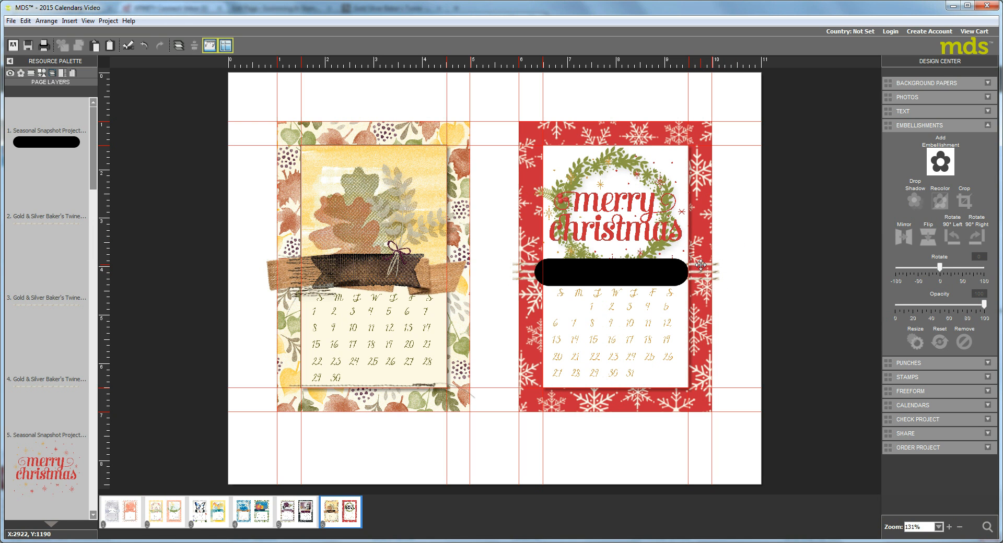
- Select all three twine strands behind the black bar together
{"action": "left_click", "coordinate": [702, 277]}
{"action": "left_click", "coordinate": [703, 279], "text": "ctrl"}
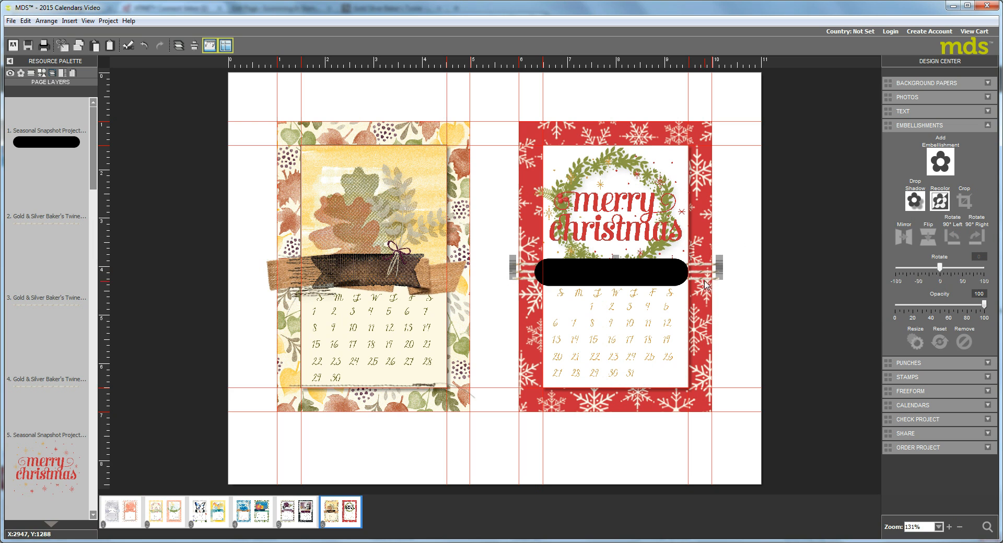
{"action": "left_click", "coordinate": [701, 279], "text": "ctrl"}
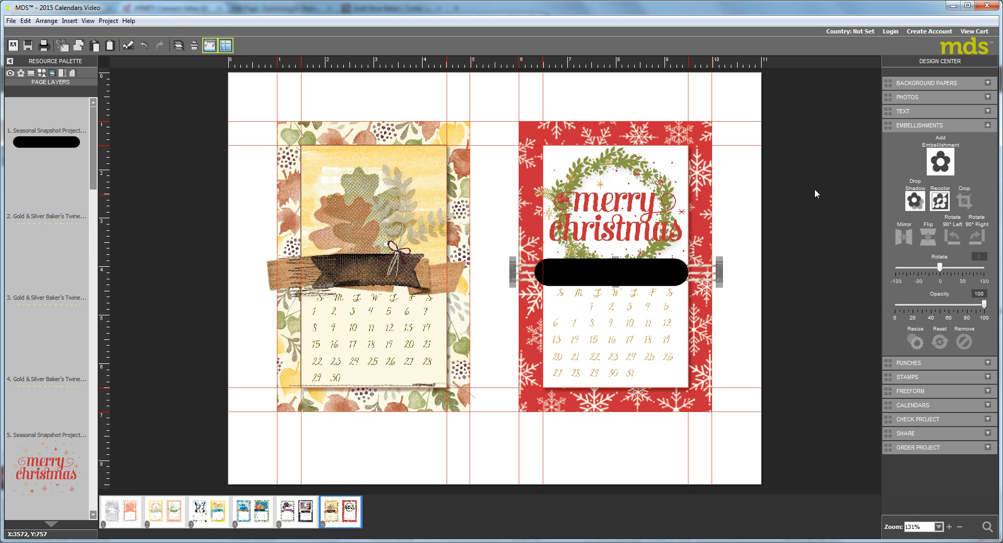
- Add the twine bow embellishment, shrink it to about half size, and place it on the strands at the black bar's right end
{"action": "left_click", "coordinate": [20, 72]}
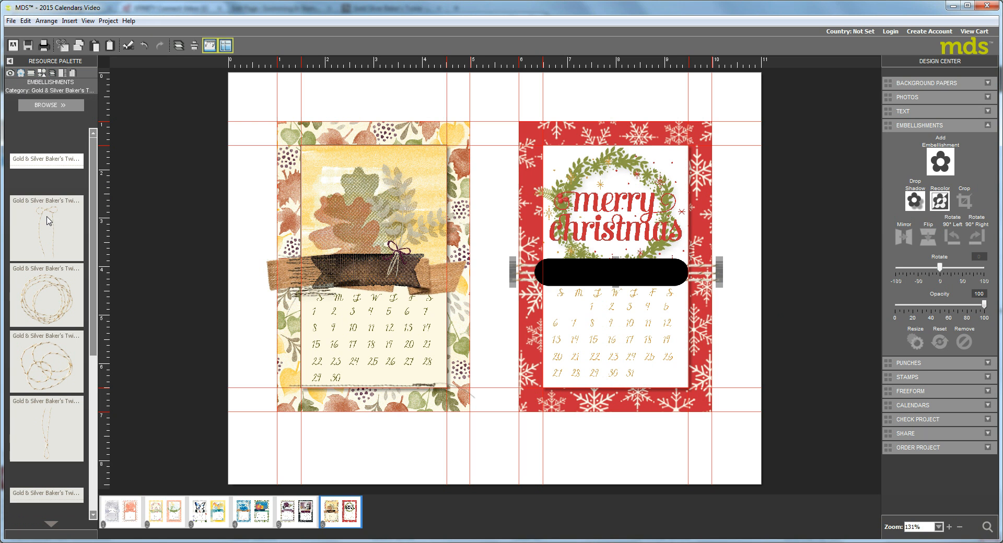
{"action": "left_click_drag", "start_coordinate": [712, 281], "coordinate": [701, 293]}
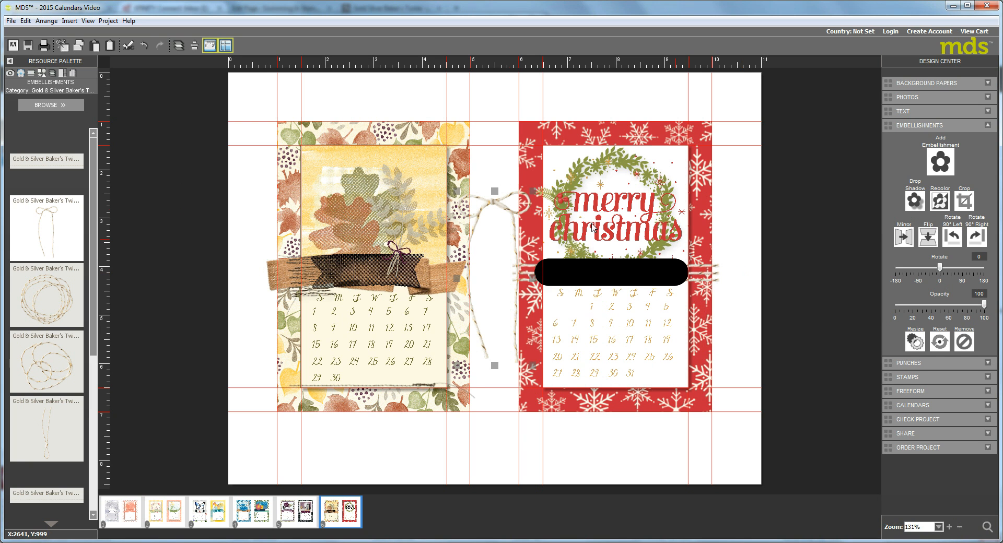
{"action": "left_click_drag", "start_coordinate": [531, 192], "coordinate": [467, 310]}
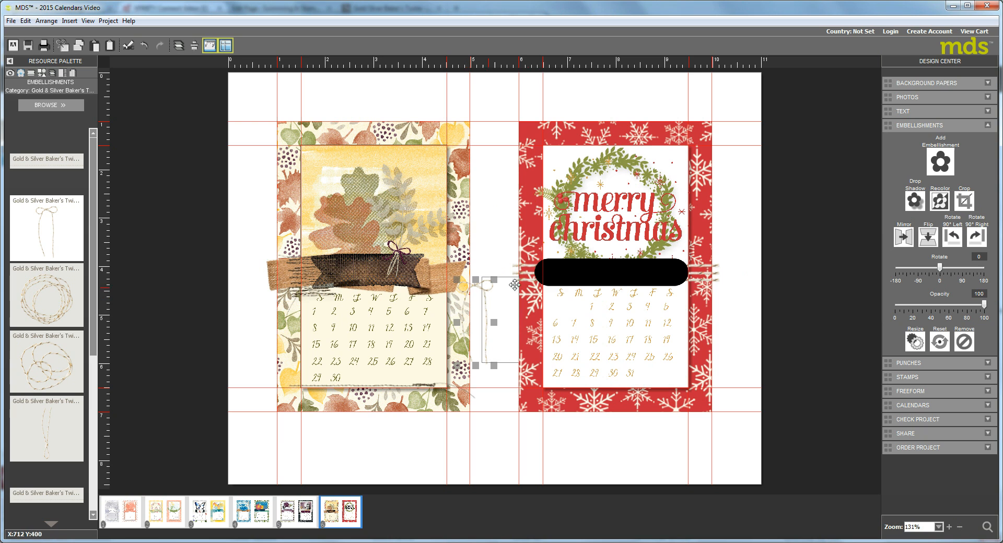
{"action": "left_click_drag", "start_coordinate": [698, 277], "coordinate": [698, 274]}
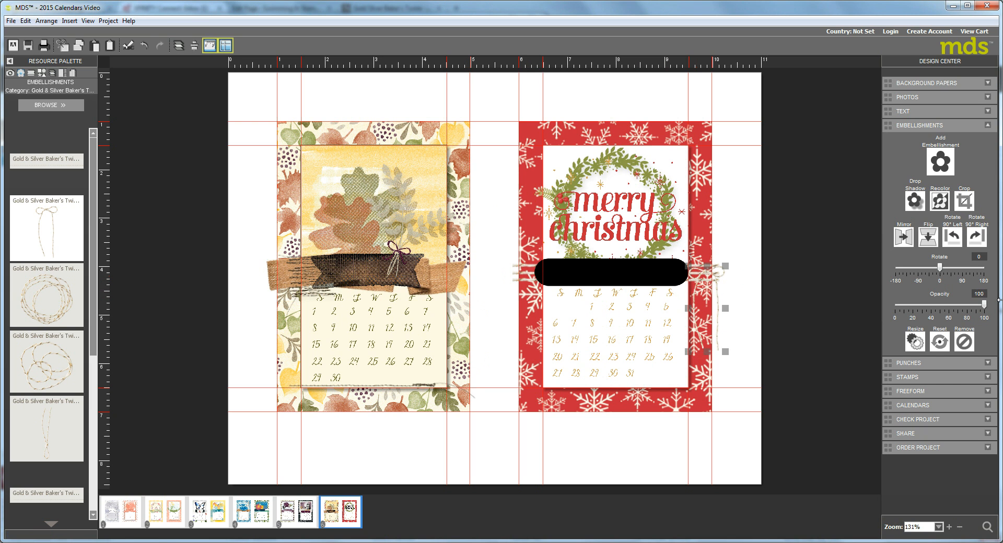